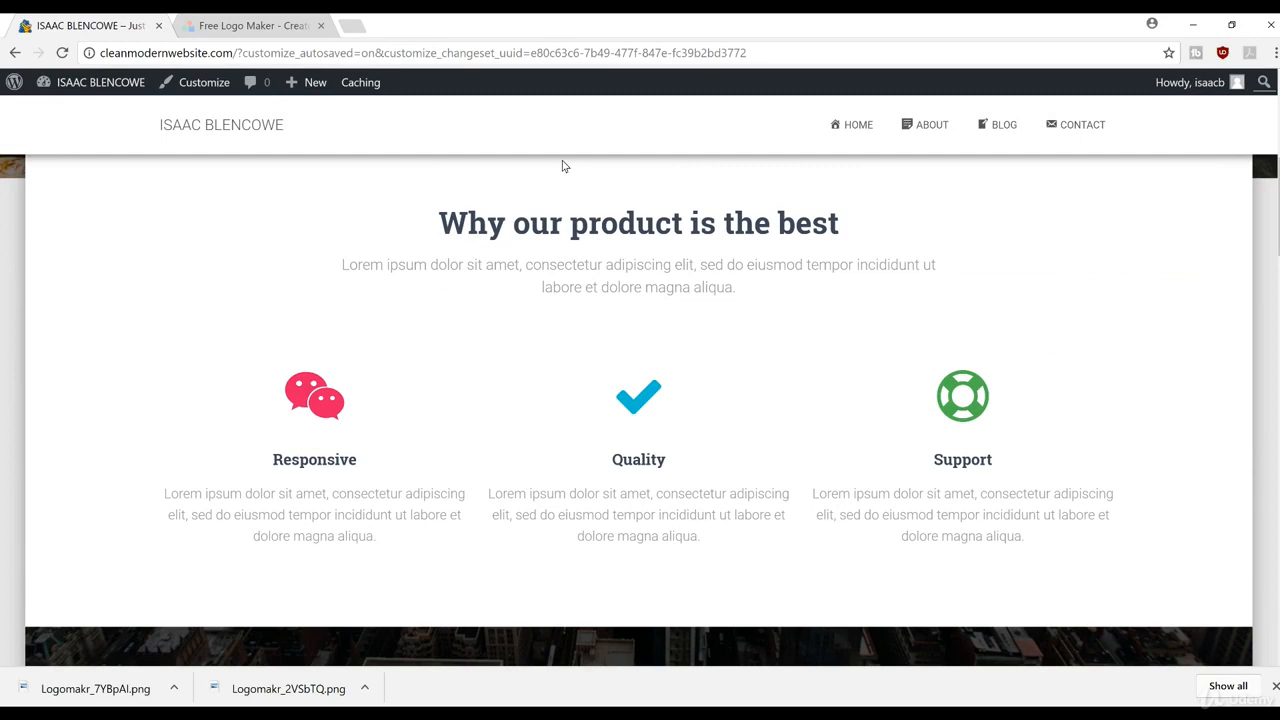
Open the site customizer and bring up the settings of the "Why our product is the best" section
{"action": "left_click", "coordinate": [206, 86]}
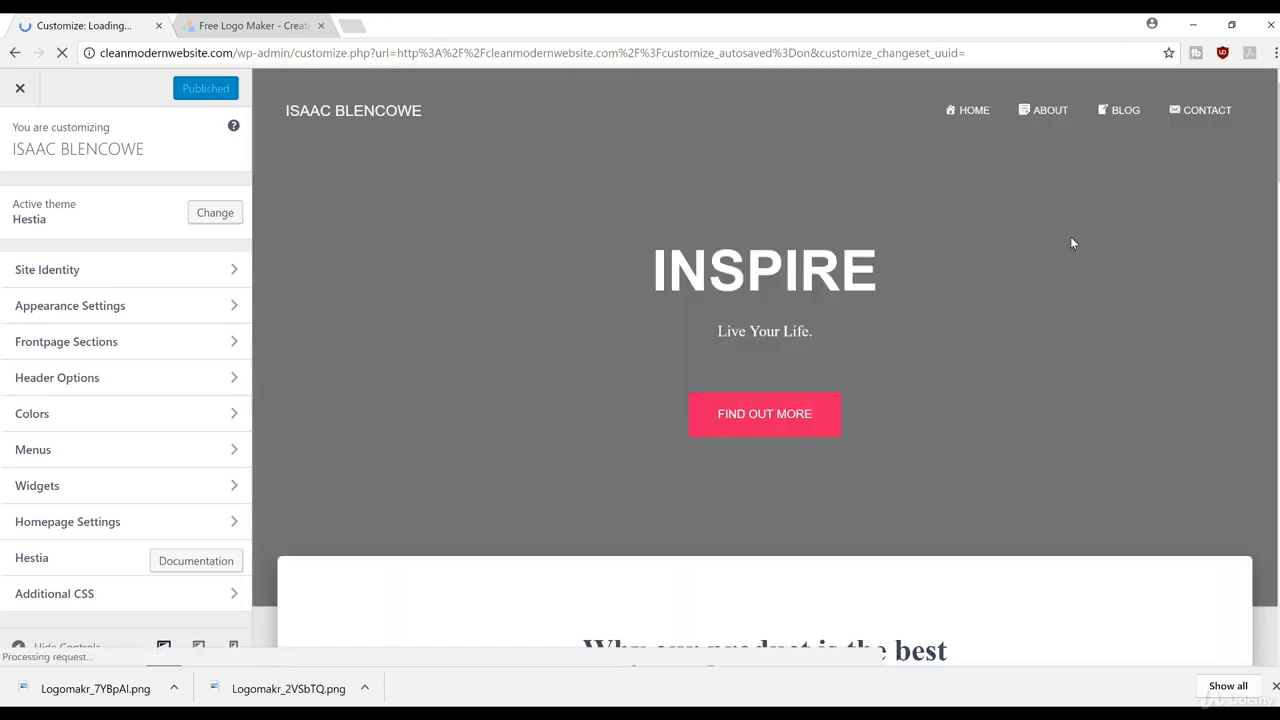
{"action": "scroll", "coordinate": [1061, 248], "scroll_direction": "down", "scroll_amount": 2}
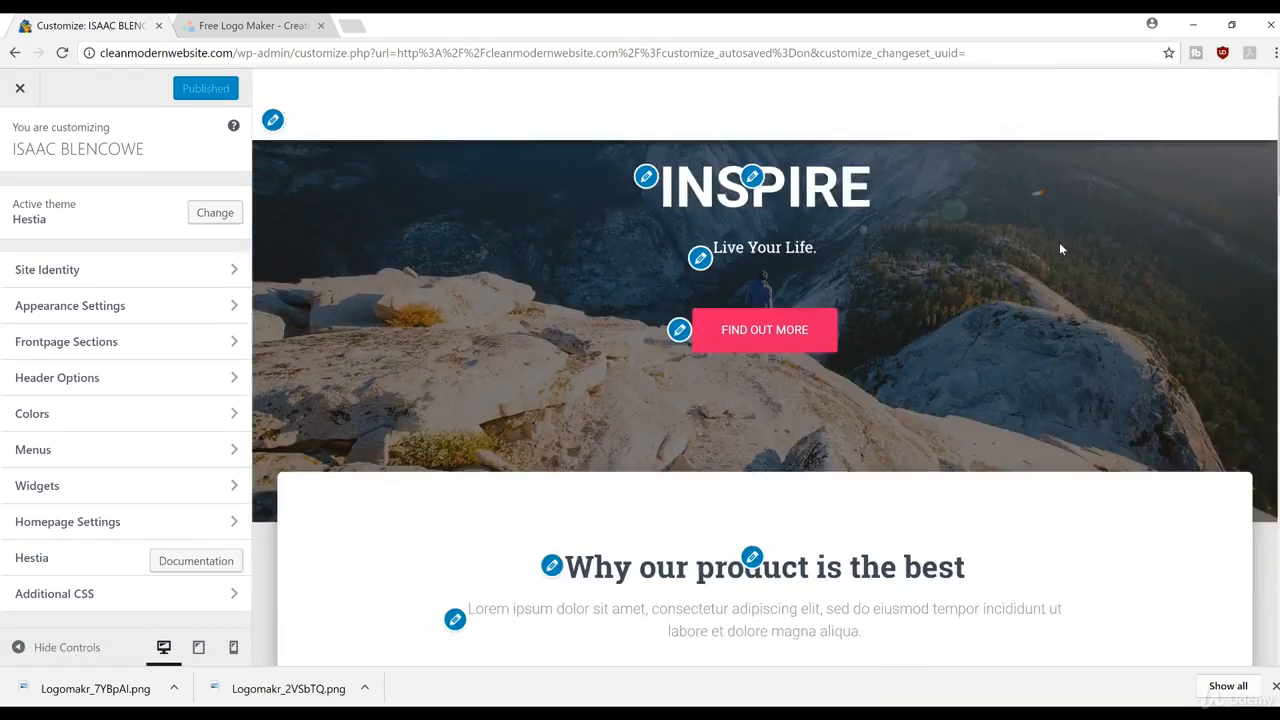
{"action": "scroll", "coordinate": [1060, 300], "scroll_direction": "down", "scroll_amount": 1}
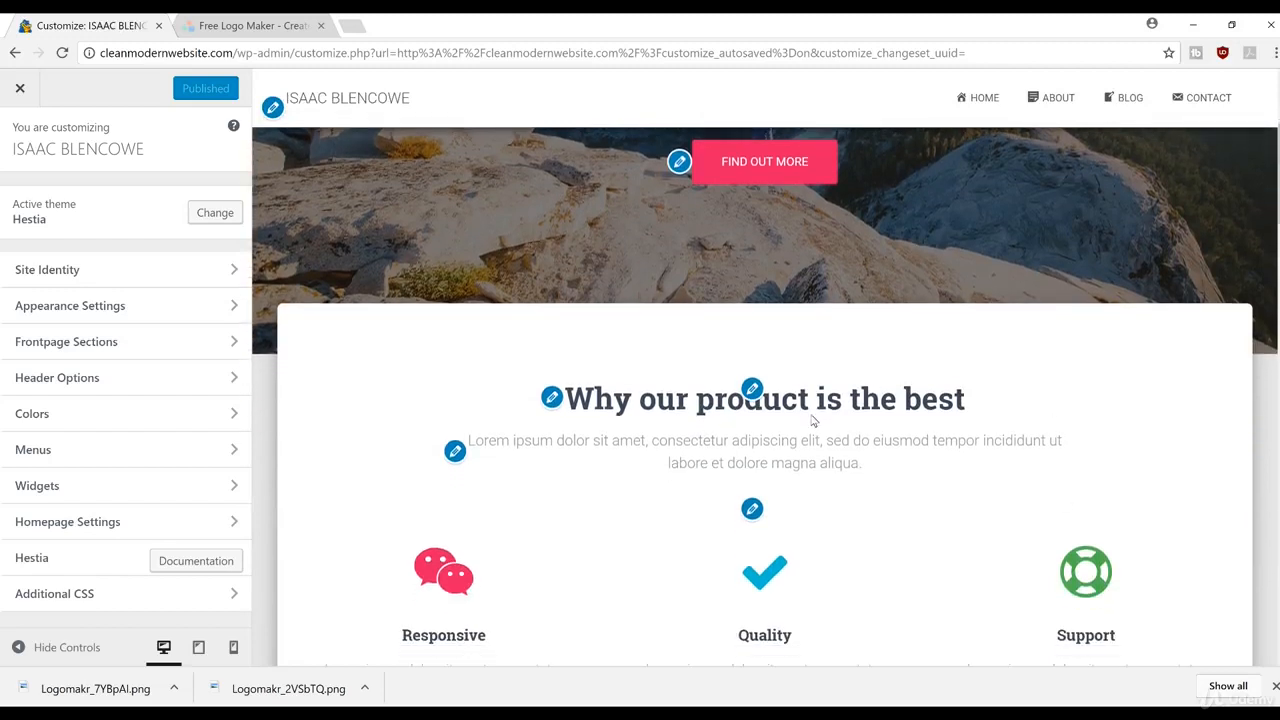
{"action": "scroll", "coordinate": [812, 400], "scroll_direction": "down", "scroll_amount": 2}
{"action": "scroll", "coordinate": [810, 341], "scroll_direction": "up", "scroll_amount": 1}
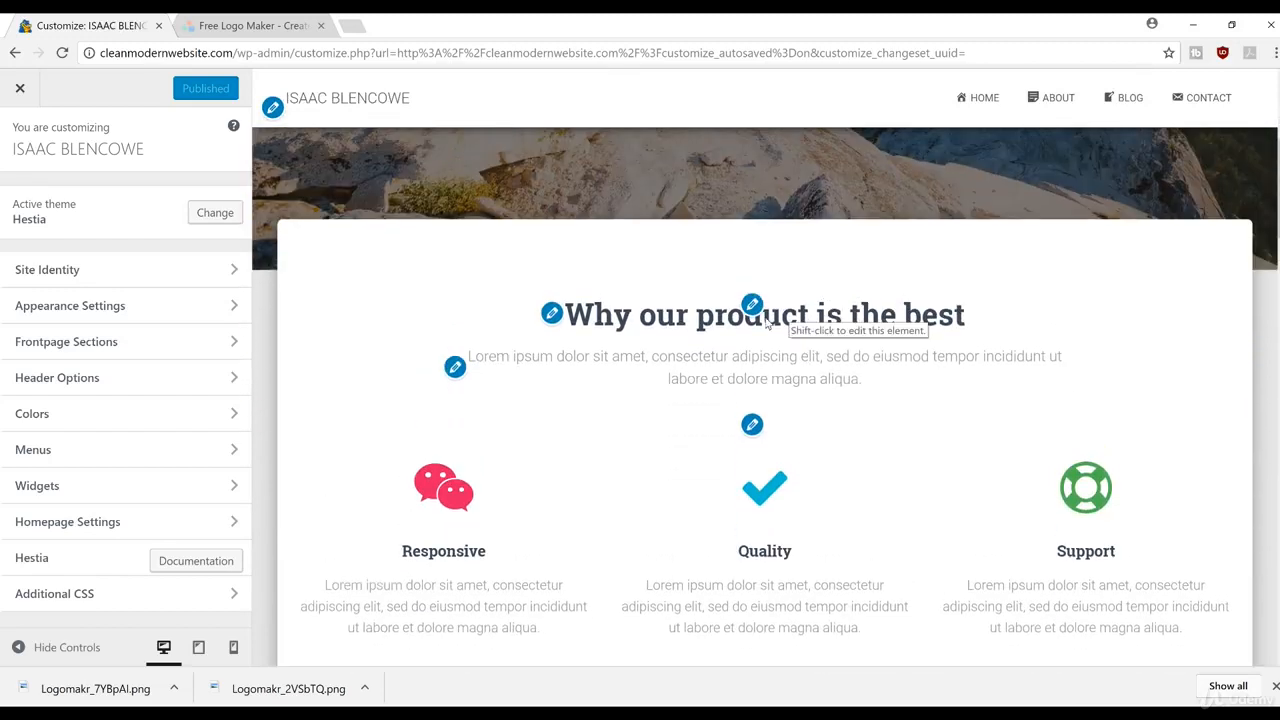
{"action": "left_click", "coordinate": [752, 305]}
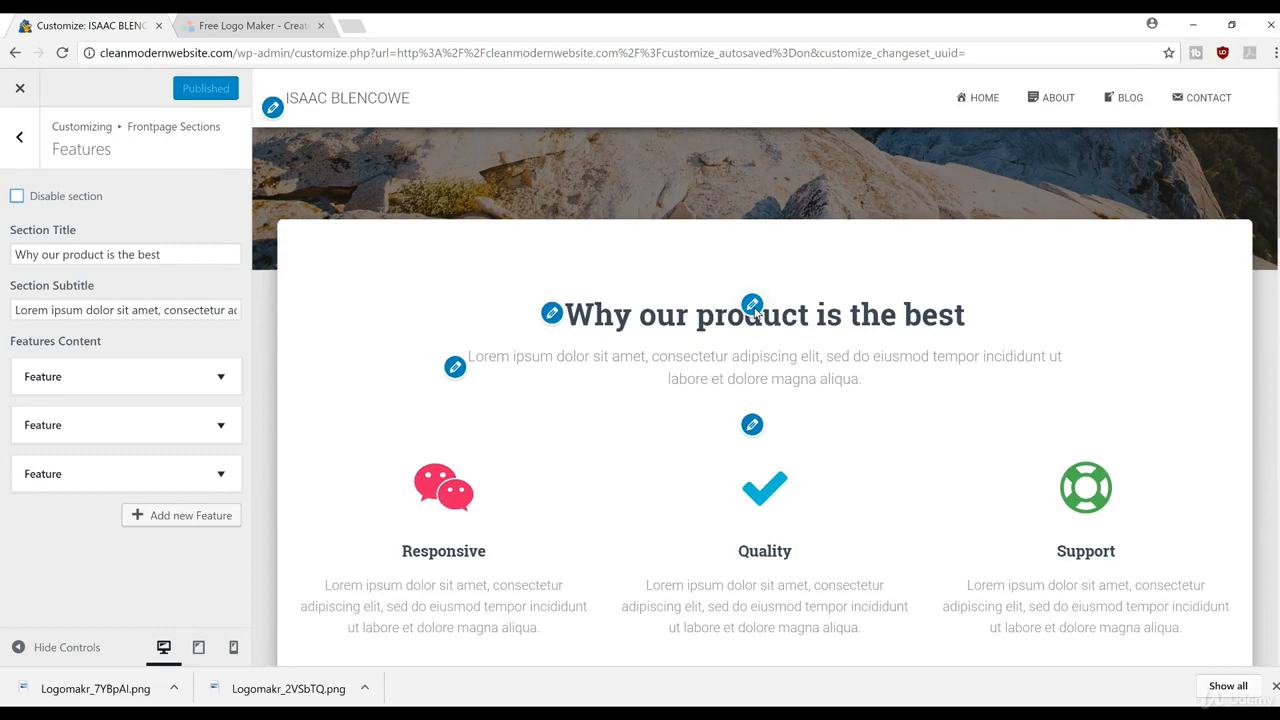
Try "Services", "Offers" and "What We Offer" as the features section's title
{"action": "left_click_drag", "start_coordinate": [190, 262], "coordinate": [5, 262]}
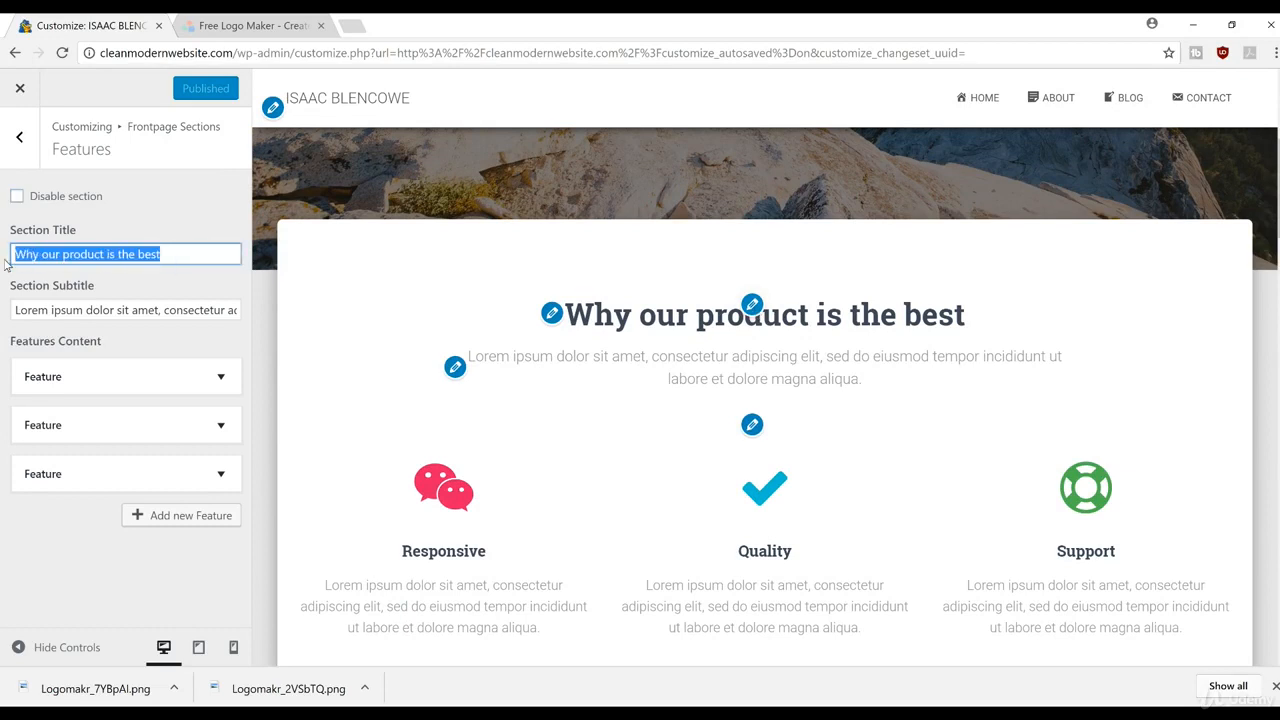
{"action": "left_click_drag", "start_coordinate": [212, 260], "coordinate": [2, 258]}
{"action": "type", "text": "Services"}
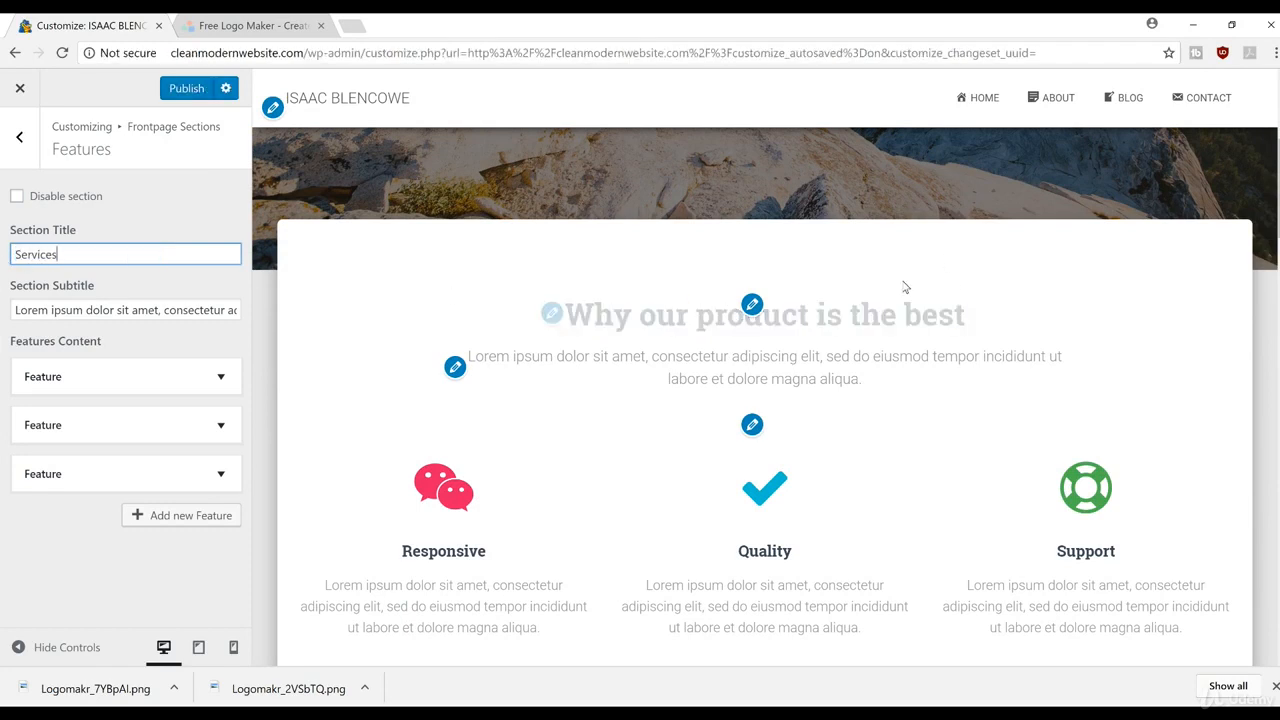
{"action": "double_click", "coordinate": [90, 256]}
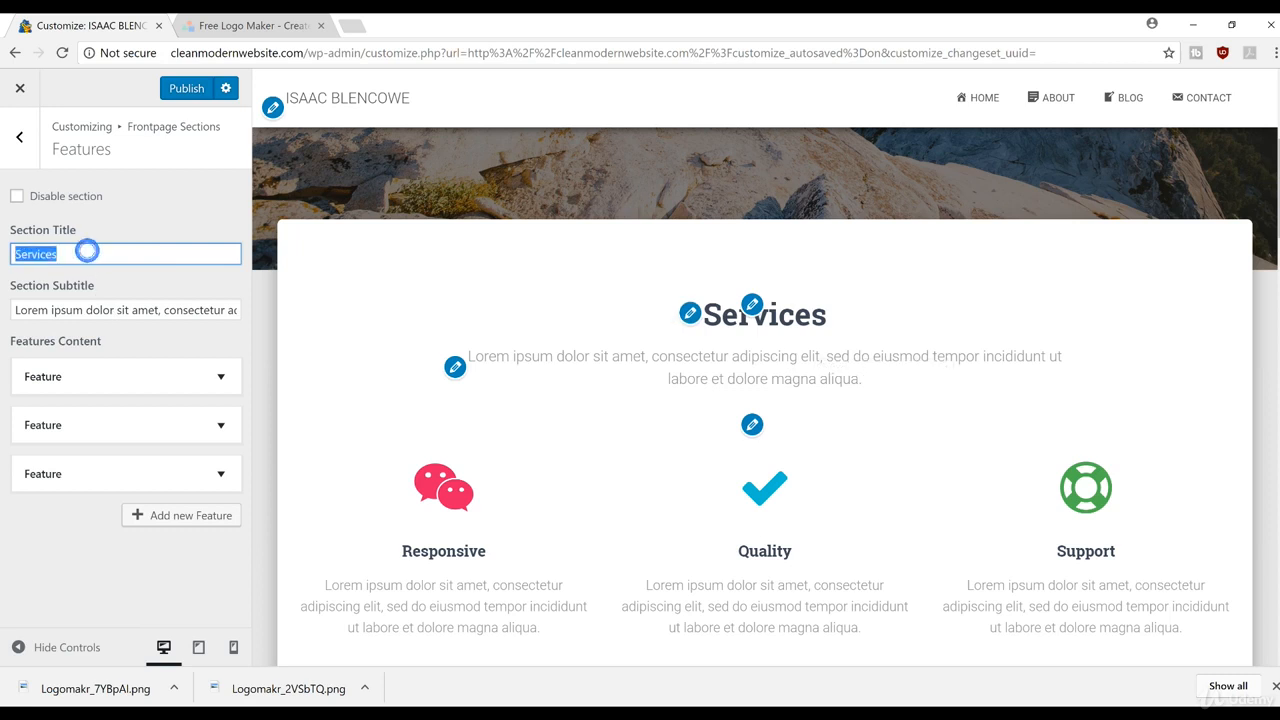
{"action": "type", "text": "Offers"}
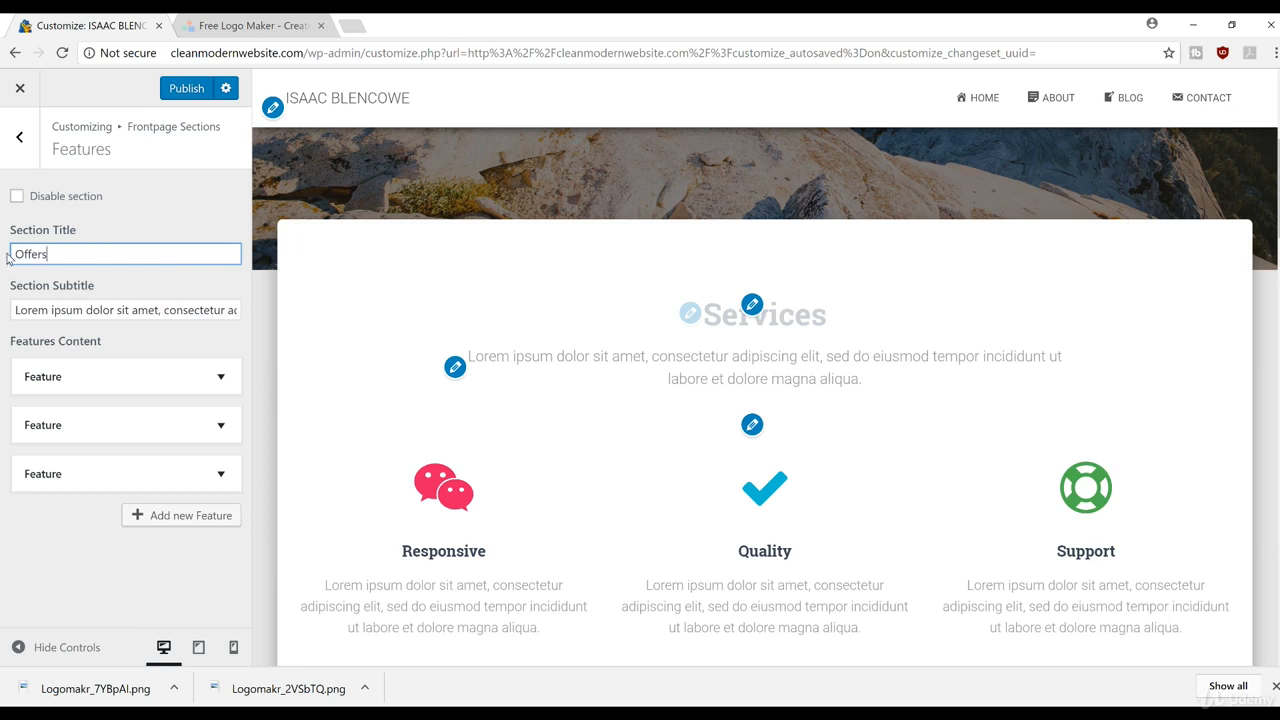
{"action": "double_click", "coordinate": [75, 255]}
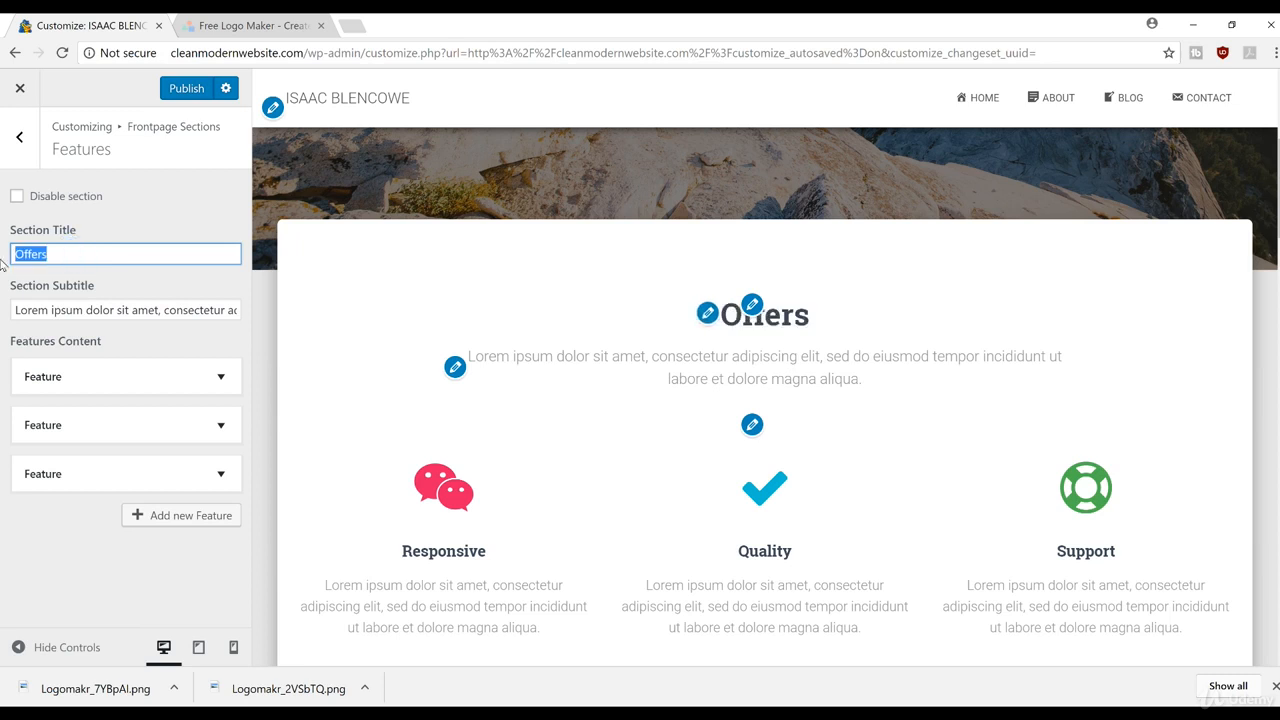
{"action": "type", "text": "What We"}
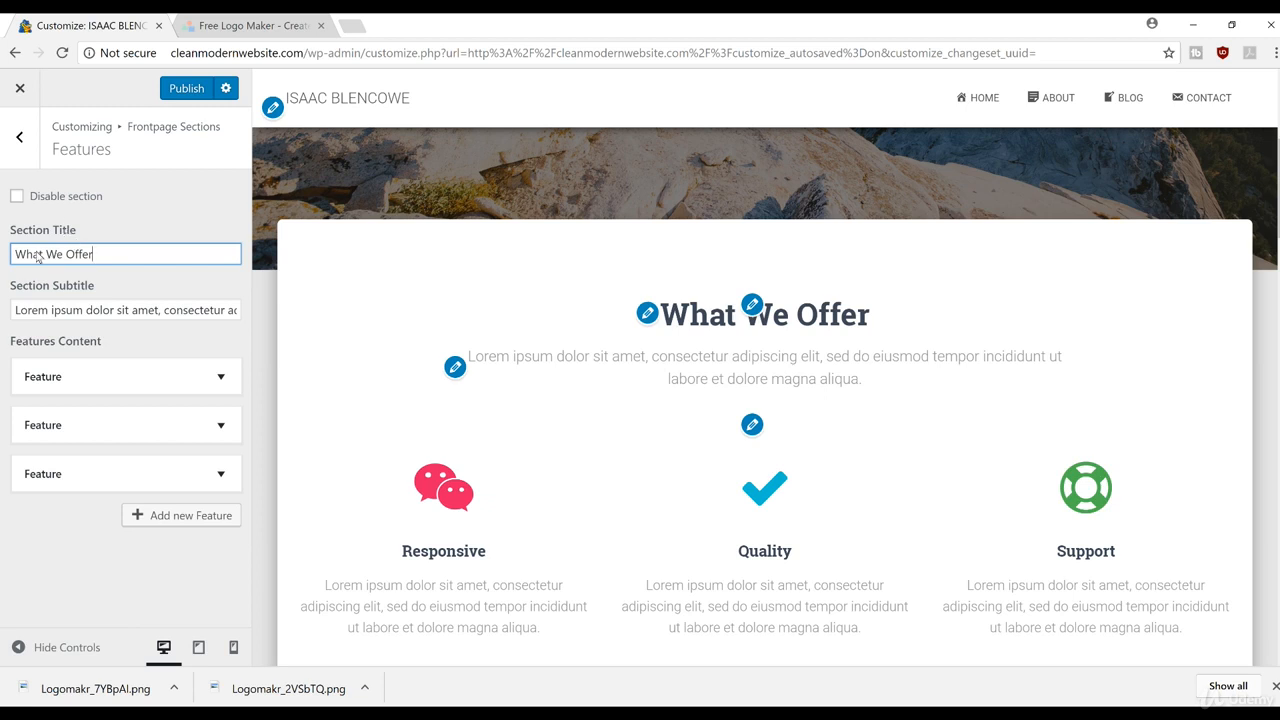
Set the features section's title to "What I Offer" and clear its subtitle
{"action": "left_click_drag", "start_coordinate": [114, 264], "coordinate": [13, 257]}
{"action": "type", "text": "What"}
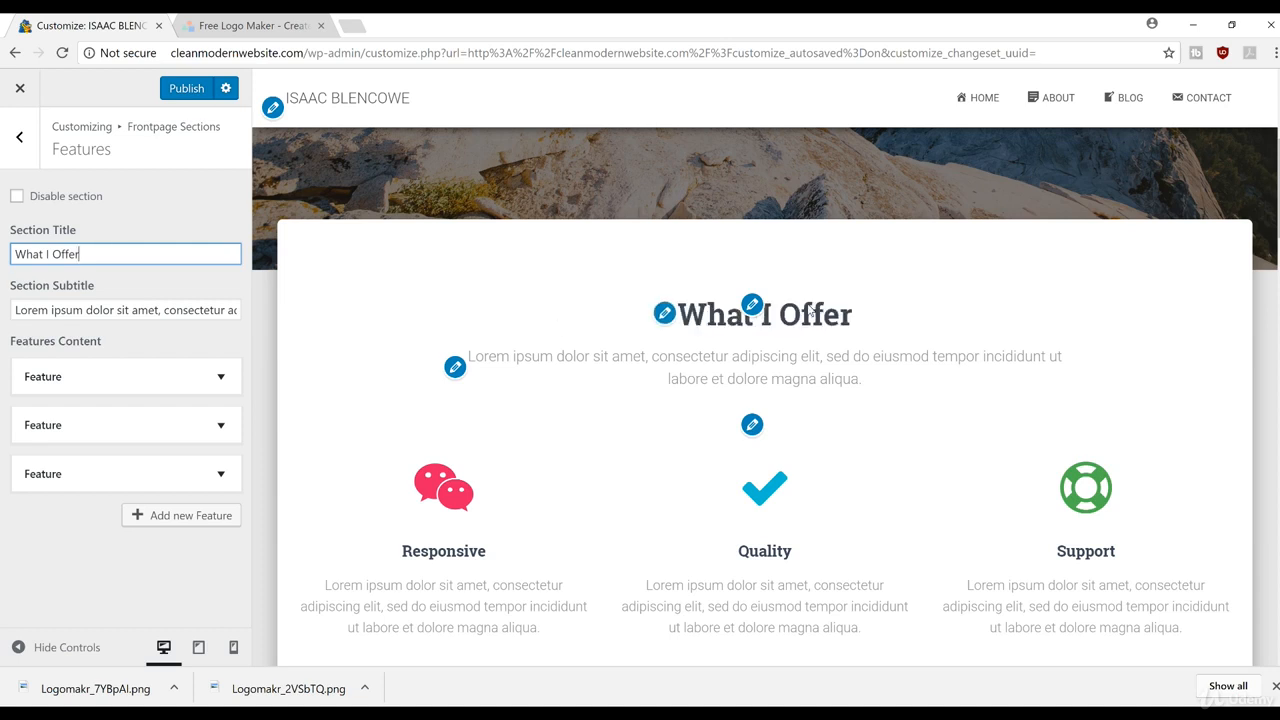
{"action": "left_click_drag", "start_coordinate": [14, 310], "coordinate": [461, 320]}
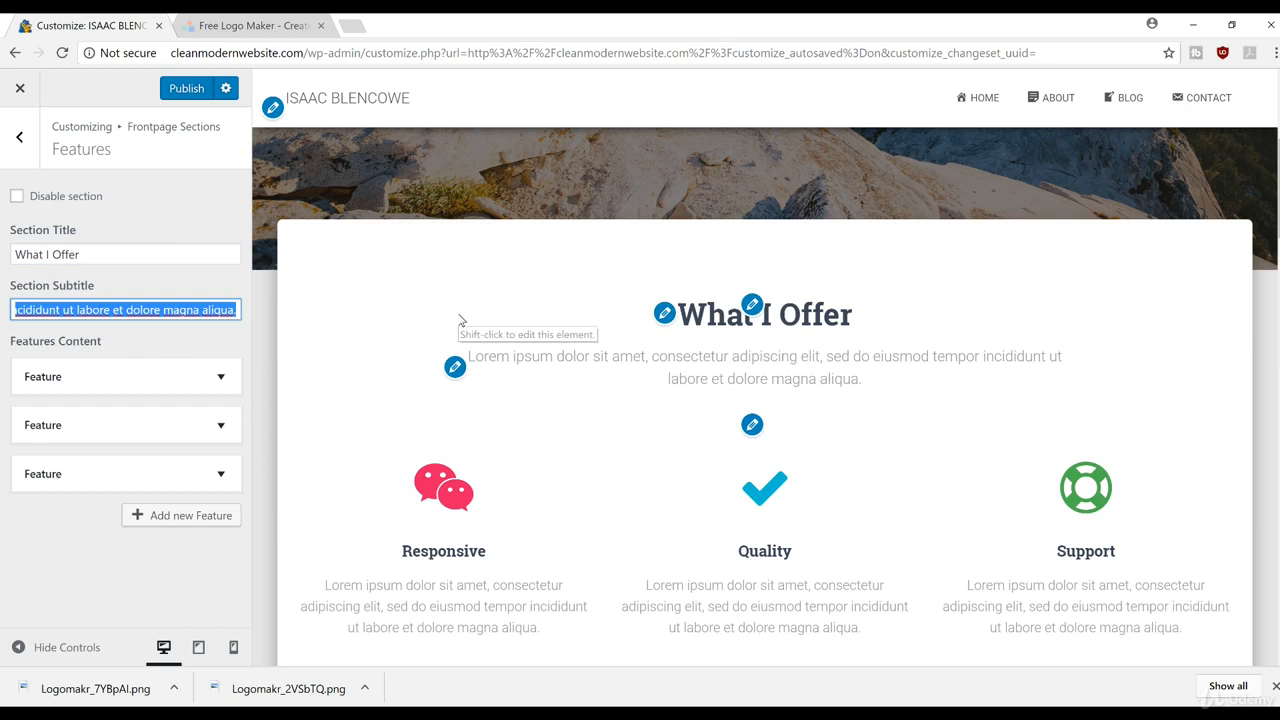
{"action": "key", "text": "BackSpace"}
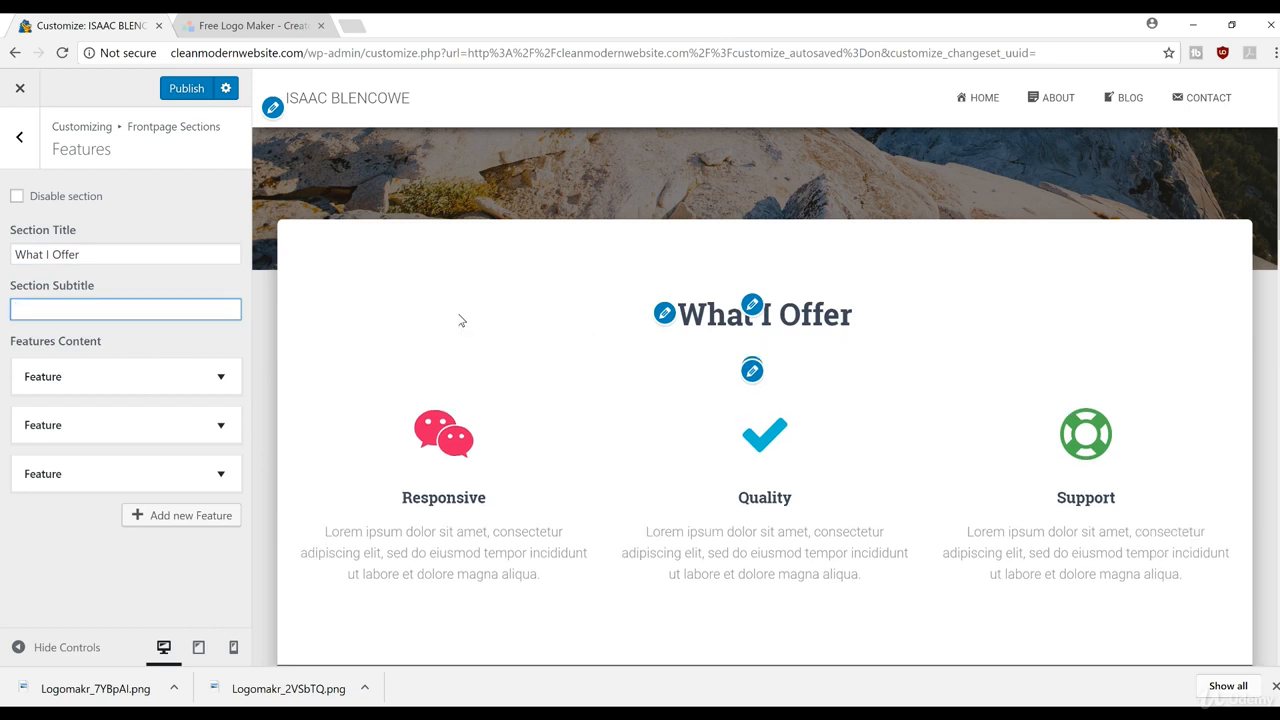
Try the placeholder text "asfdsda askfb lagsfd" as the section subtitle and remove it
{"action": "type", "text": "asfdsda ask"}
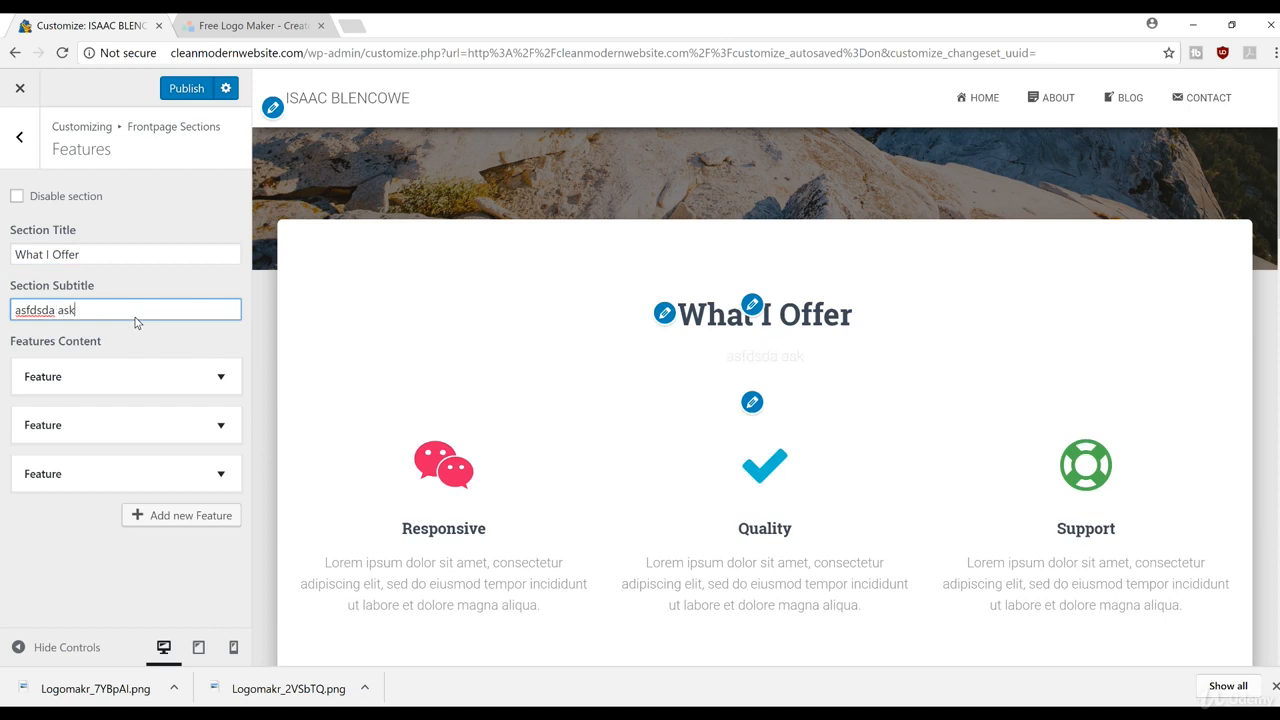
{"action": "type", "text": "fb lagsfd"}
{"action": "left_click", "coordinate": [1009, 307]}
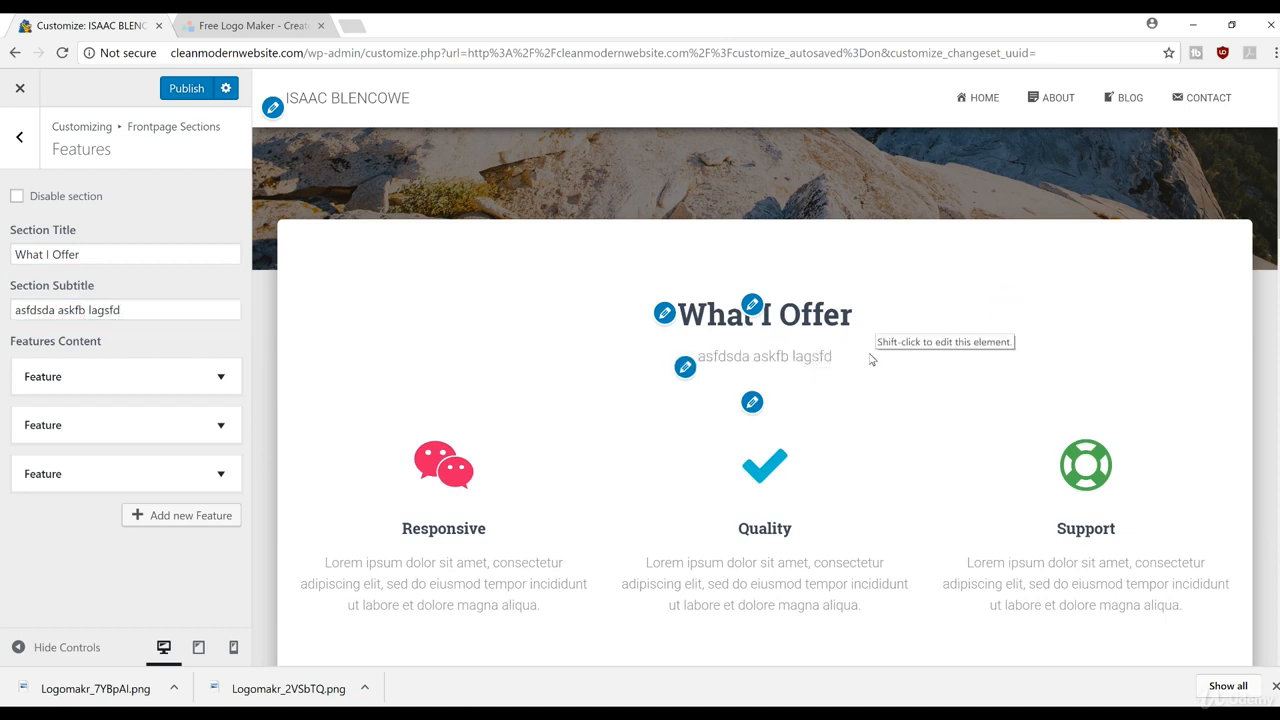
{"action": "triple_click", "coordinate": [166, 313]}
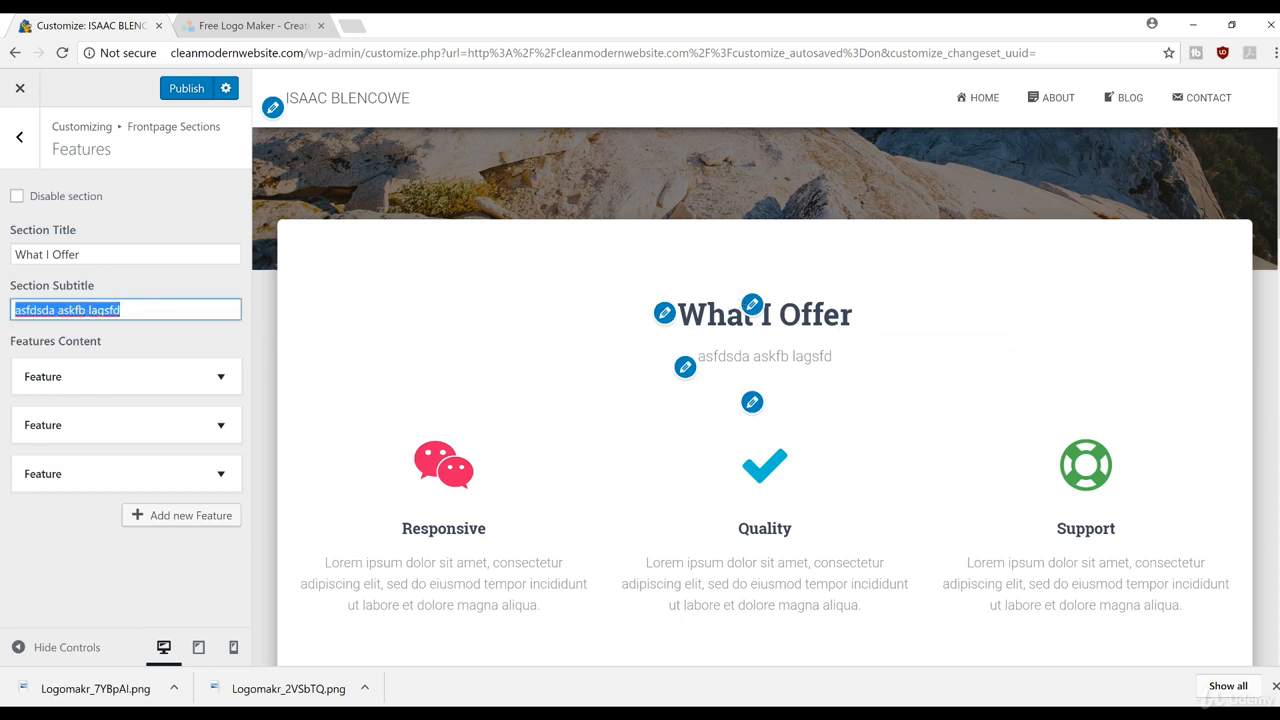
{"action": "key", "text": "BackSpace"}
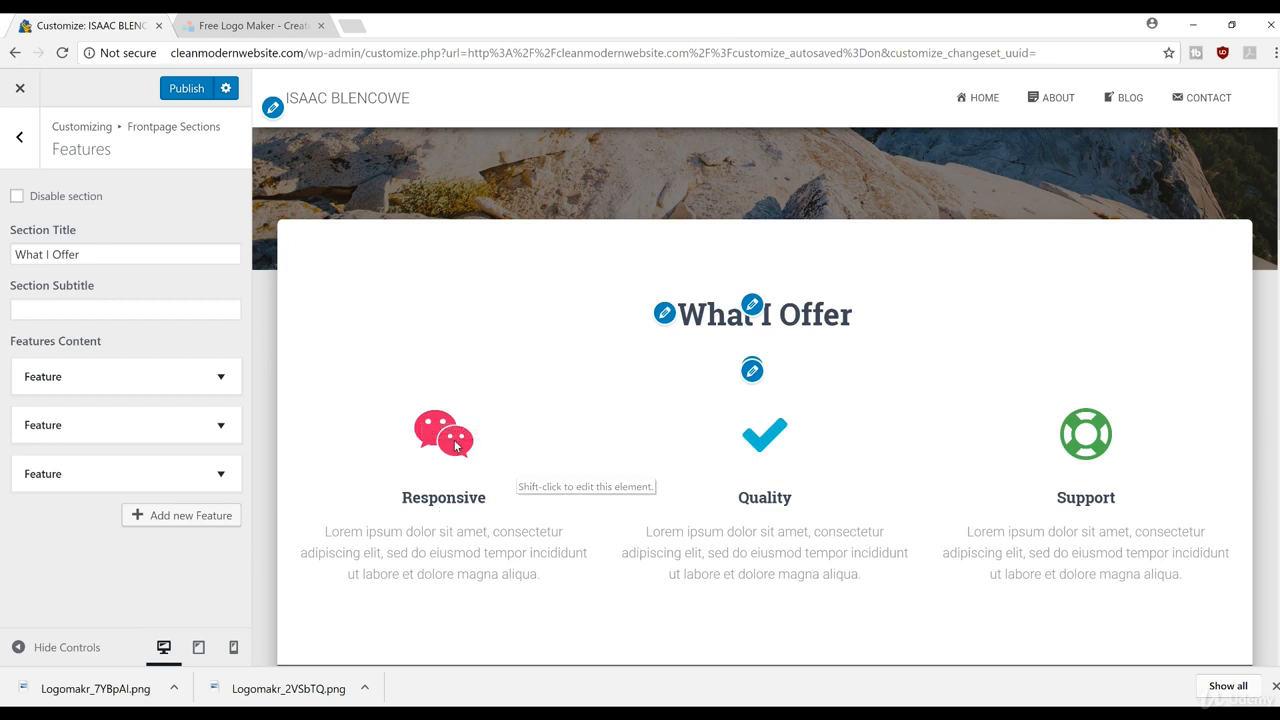
Expand the first feature, "Responsive", to show its settings
{"action": "left_click", "coordinate": [220, 376]}
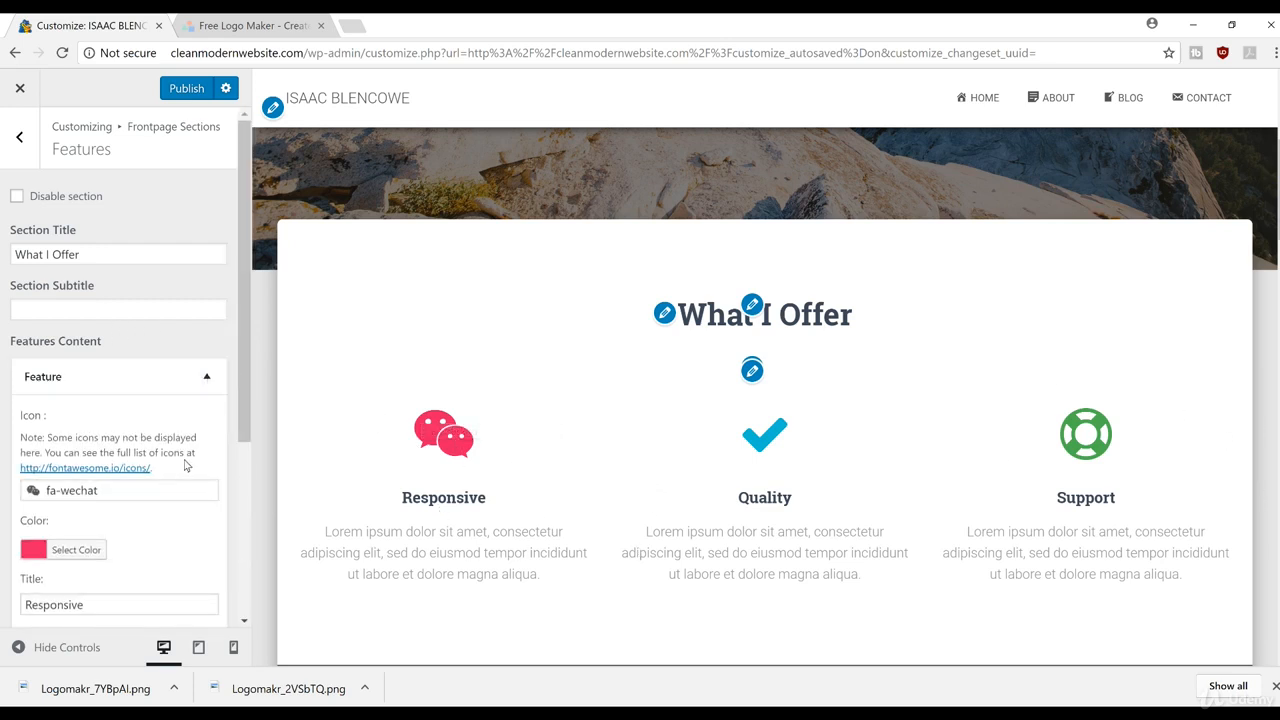
{"action": "scroll", "coordinate": [113, 425], "scroll_direction": "down", "scroll_amount": 2}
Try "Results" as the first feature's title and change it back to "Responsive"
{"action": "double_click", "coordinate": [114, 437]}
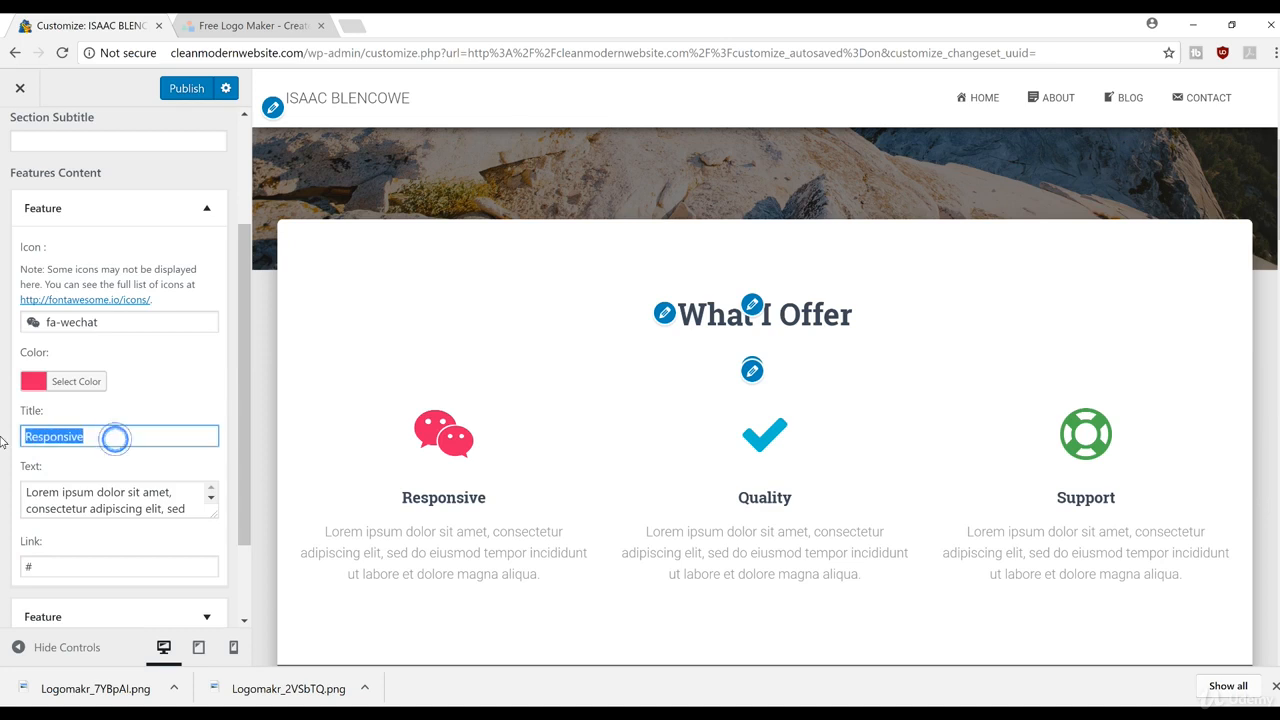
{"action": "key", "text": "BackSpace"}
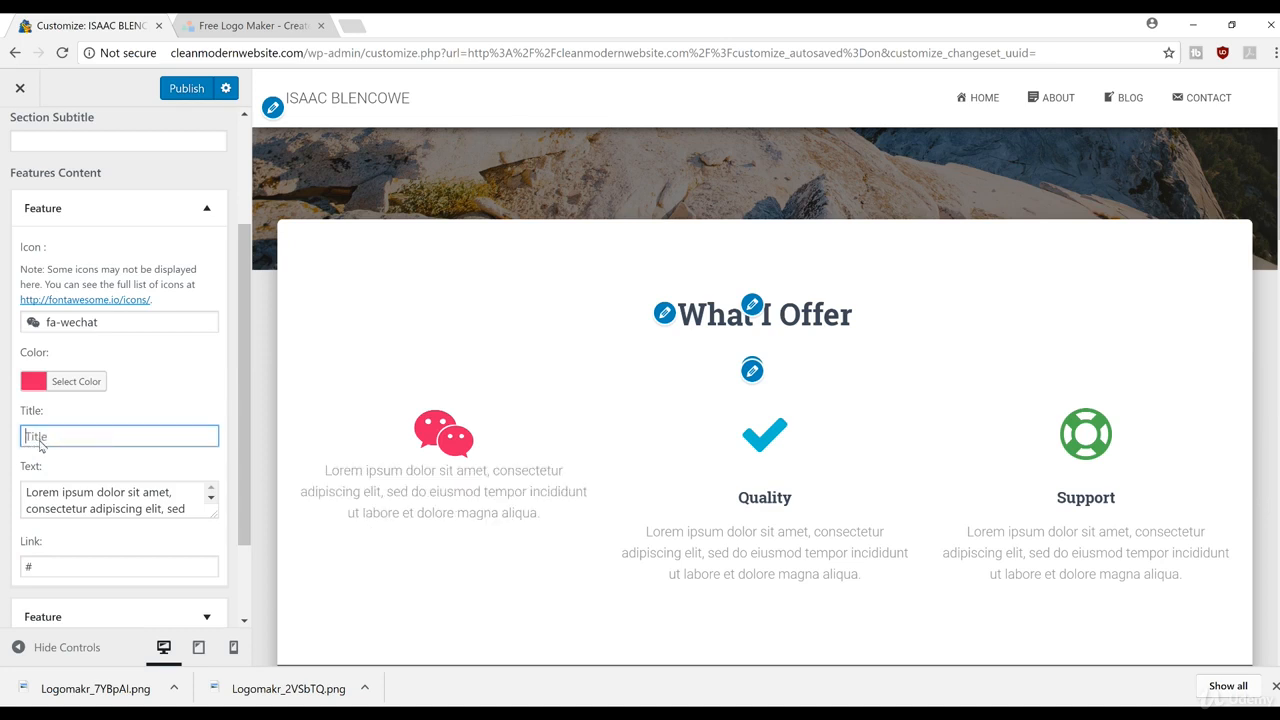
{"action": "type", "text": "REsults"}
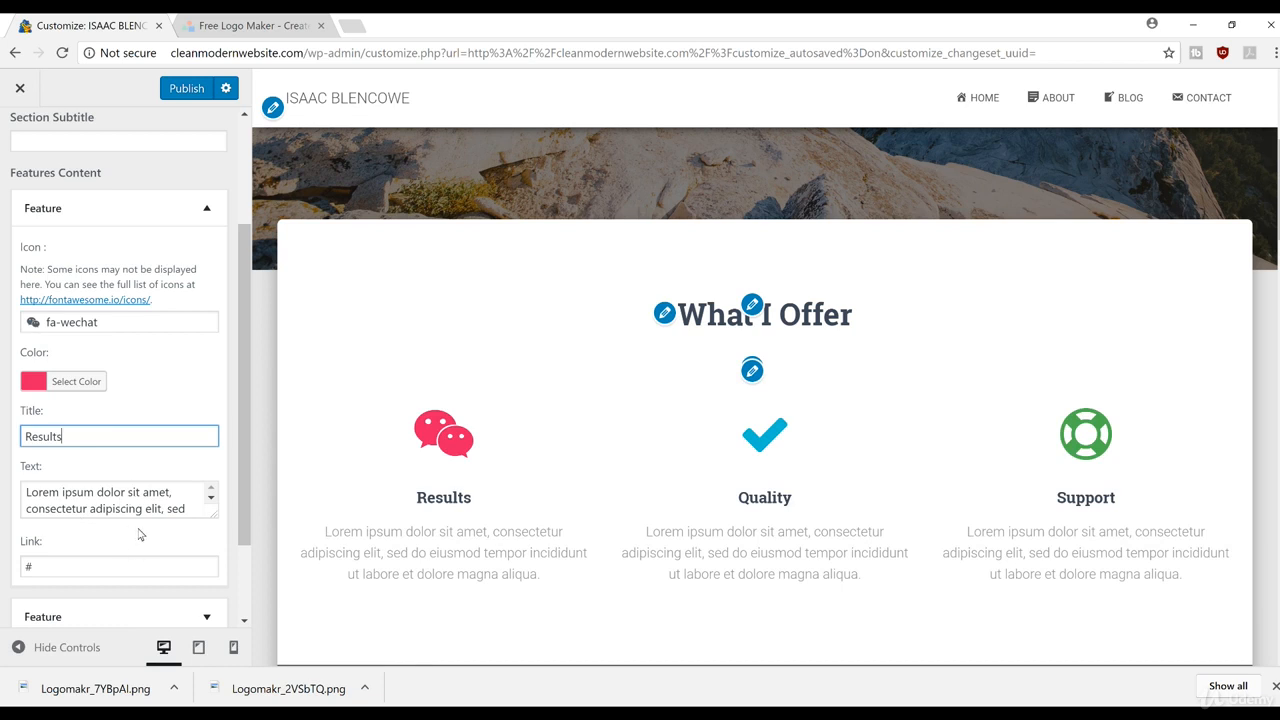
{"action": "double_click", "coordinate": [80, 434]}
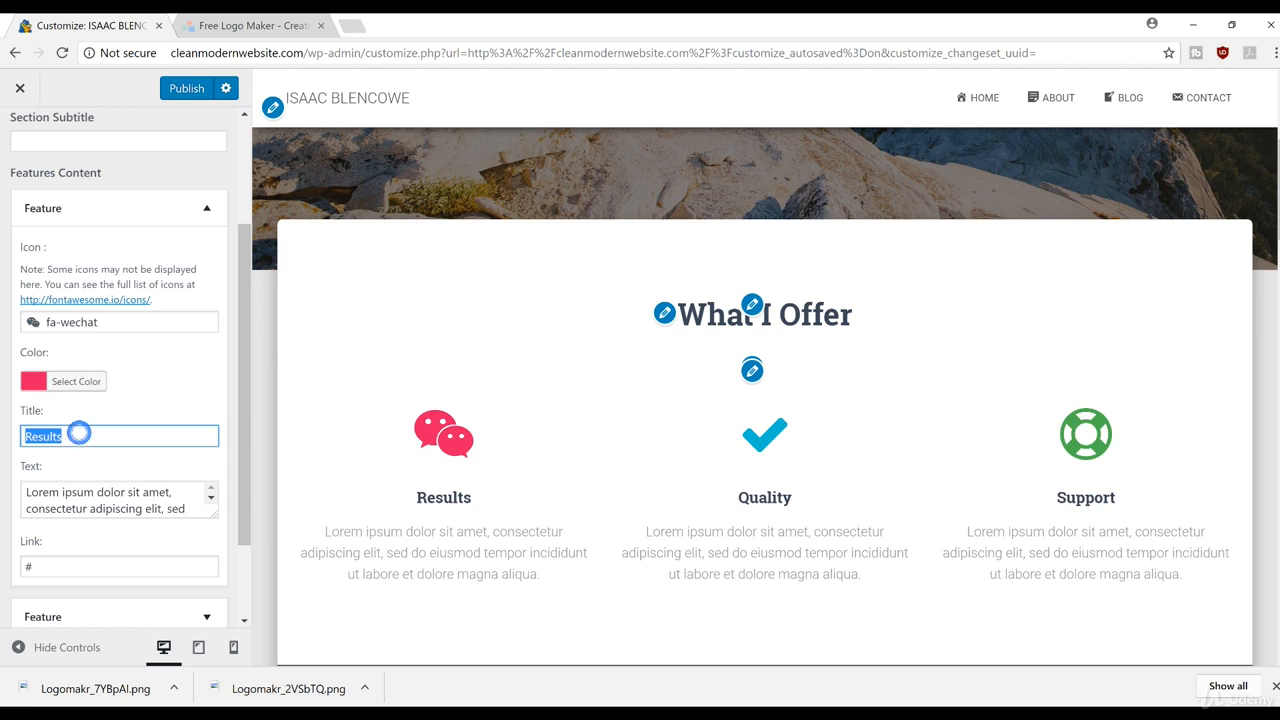
{"action": "type", "text": "Responsive"}
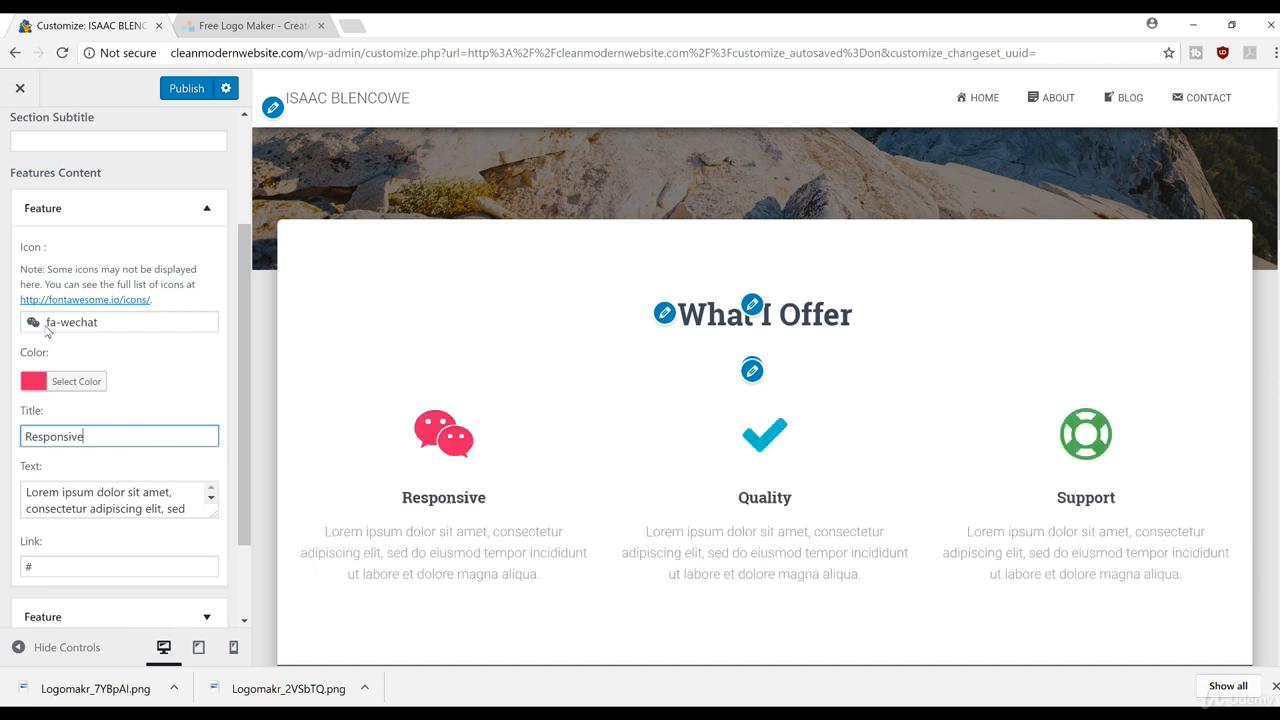
Try the fa-archive and fa-youtube icons on the "Responsive" feature and close the icon picker
{"action": "left_click", "coordinate": [84, 325]}
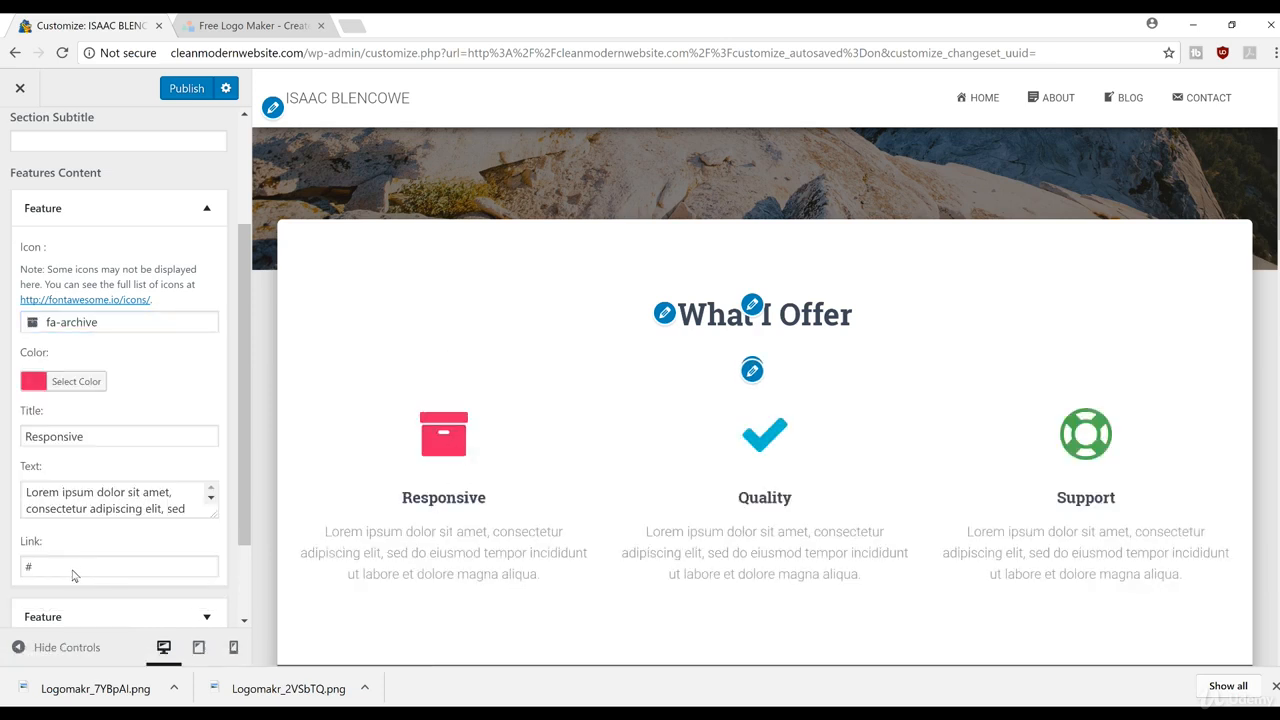
{"action": "double_click", "coordinate": [36, 567]}
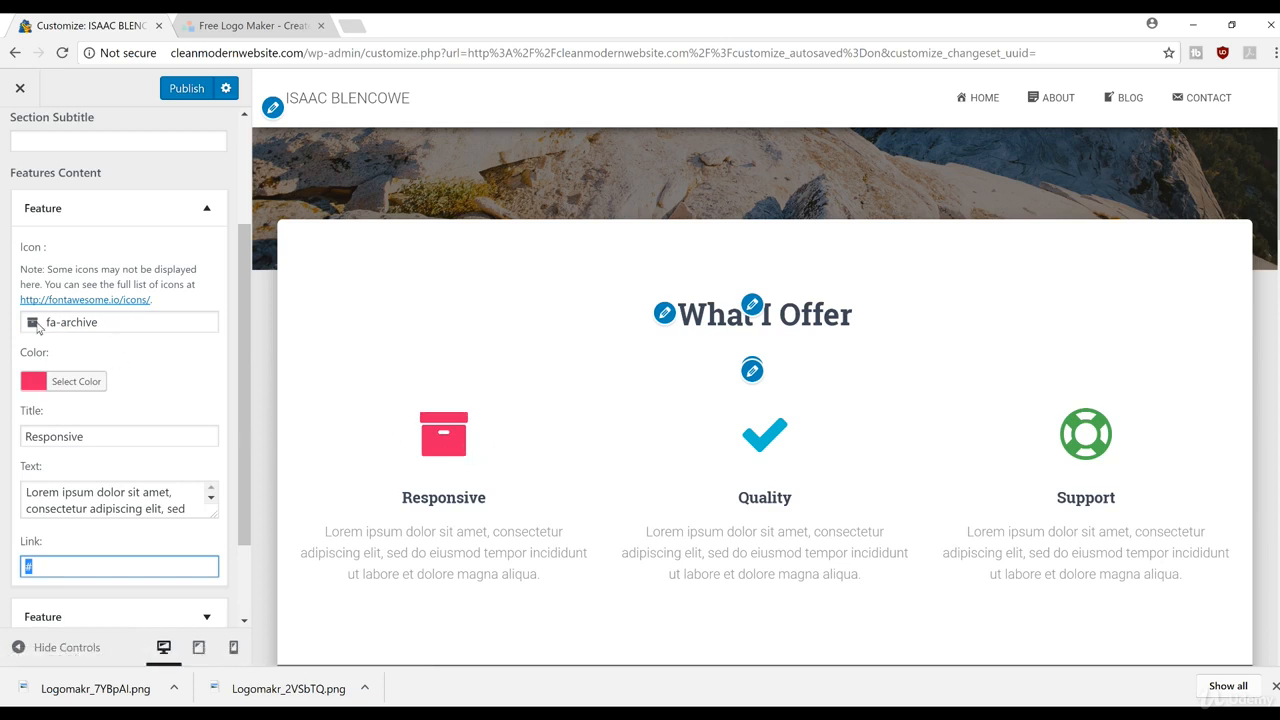
{"action": "left_click", "coordinate": [103, 322]}
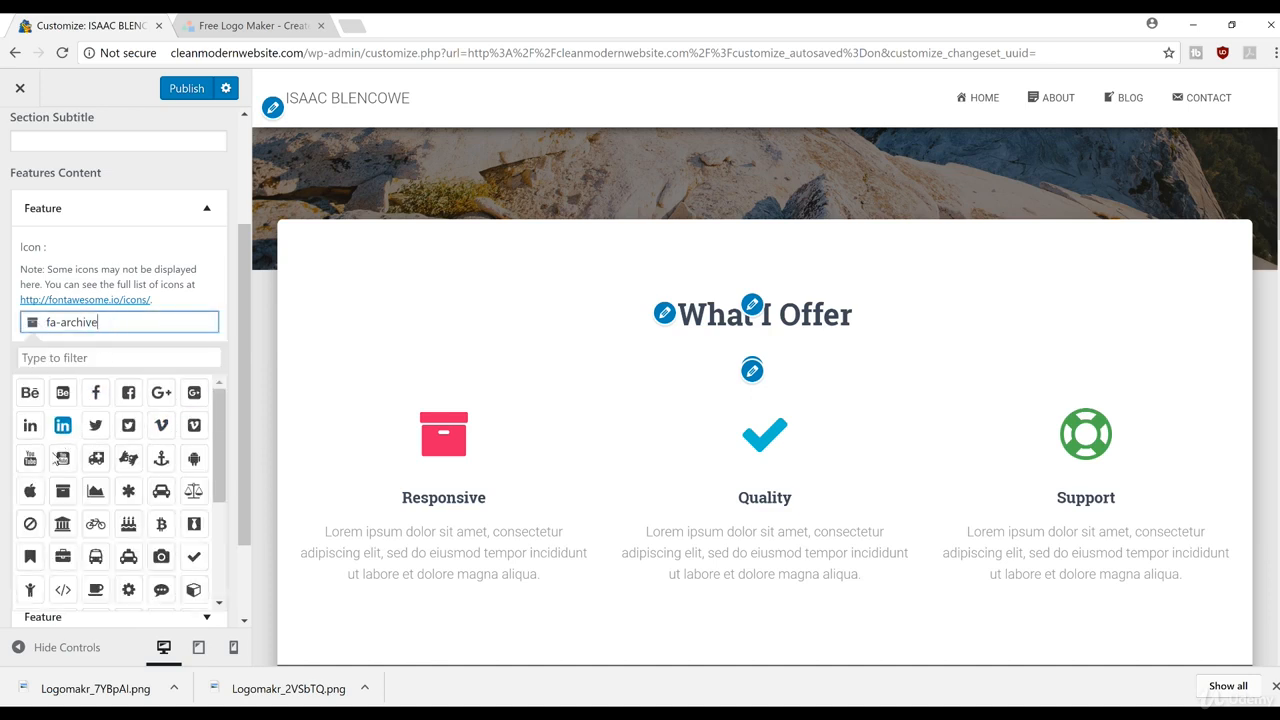
{"action": "left_click", "coordinate": [31, 459]}
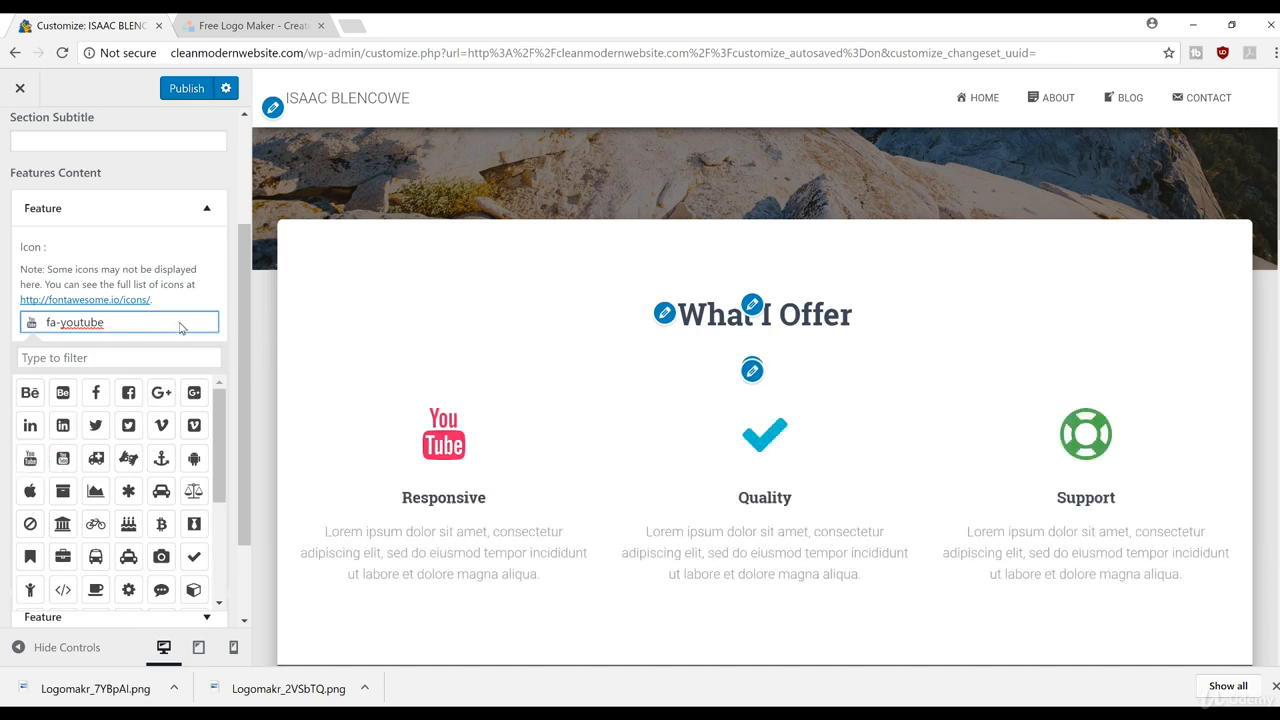
{"action": "scroll", "coordinate": [214, 266], "scroll_direction": "down", "scroll_amount": 1}
{"action": "left_click", "coordinate": [214, 206]}
Clear the link of the "Responsive" feature
{"action": "left_click", "coordinate": [97, 485]}
{"action": "double_click", "coordinate": [97, 485]}
{"action": "key", "text": "BackSpace"}
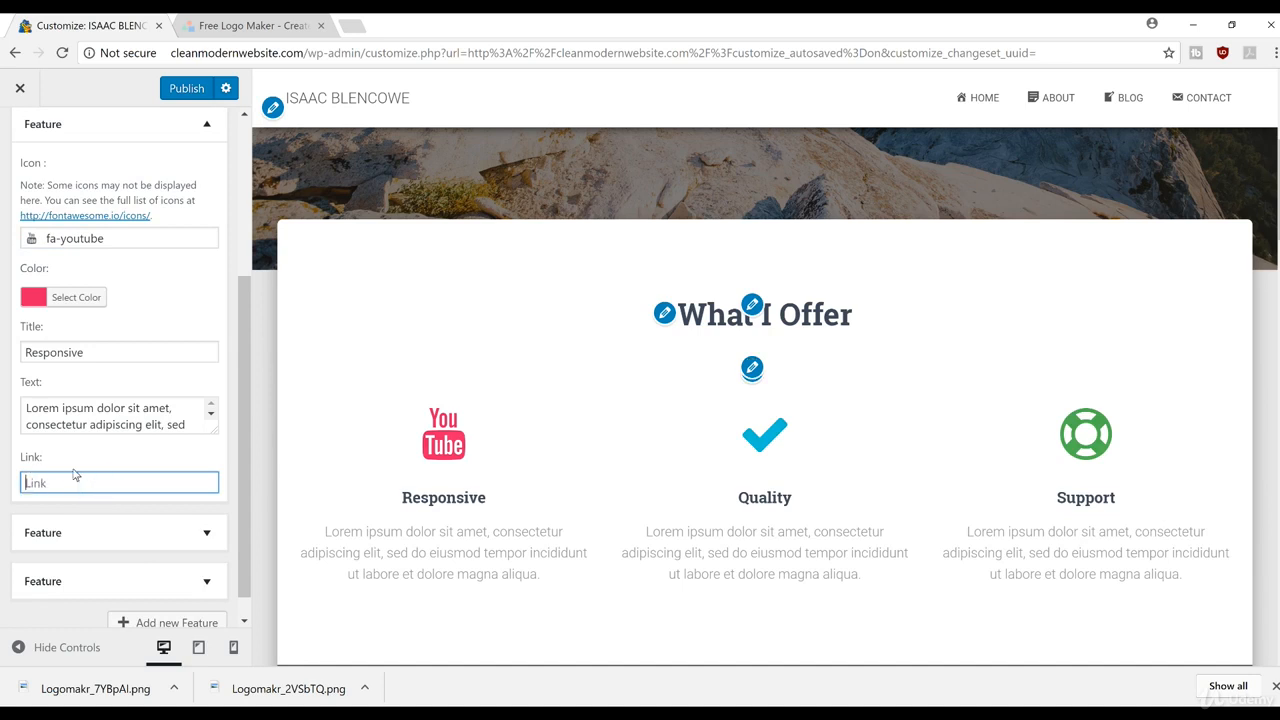
Try "asd" as the "Responsive" feature's link and remove it
{"action": "type", "text": "asd"}
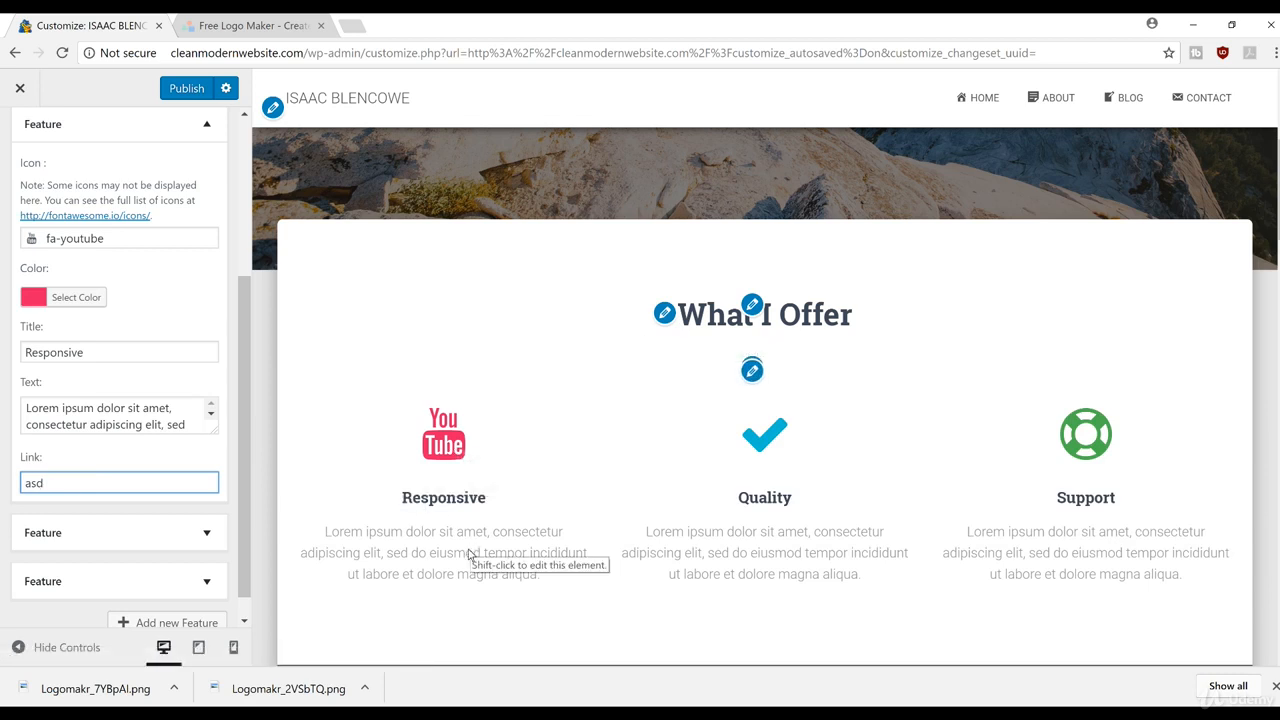
{"action": "key", "text": "BackSpace"}
{"action": "key", "text": "BackSpace"}
{"action": "key", "text": "BackSpace"}
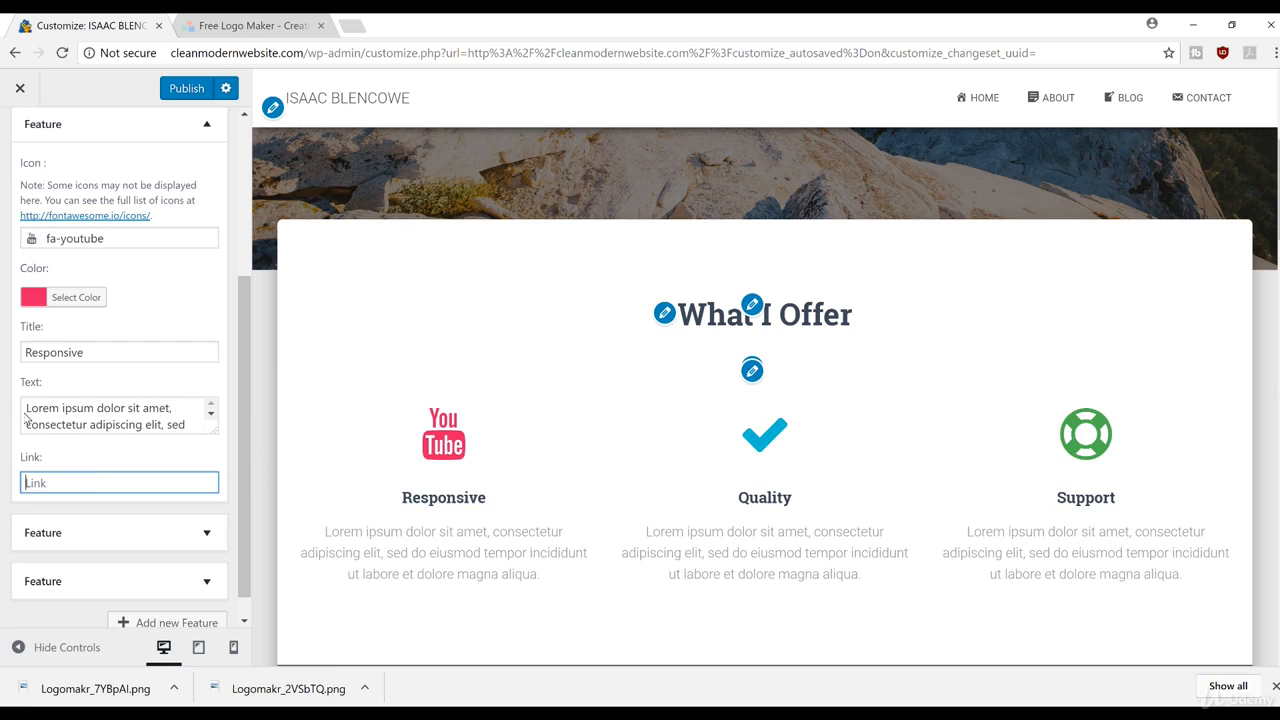
Delete the "Responsive" feature's description text and set its icon to fa-archive
{"action": "left_click_drag", "start_coordinate": [27, 414], "coordinate": [228, 450]}
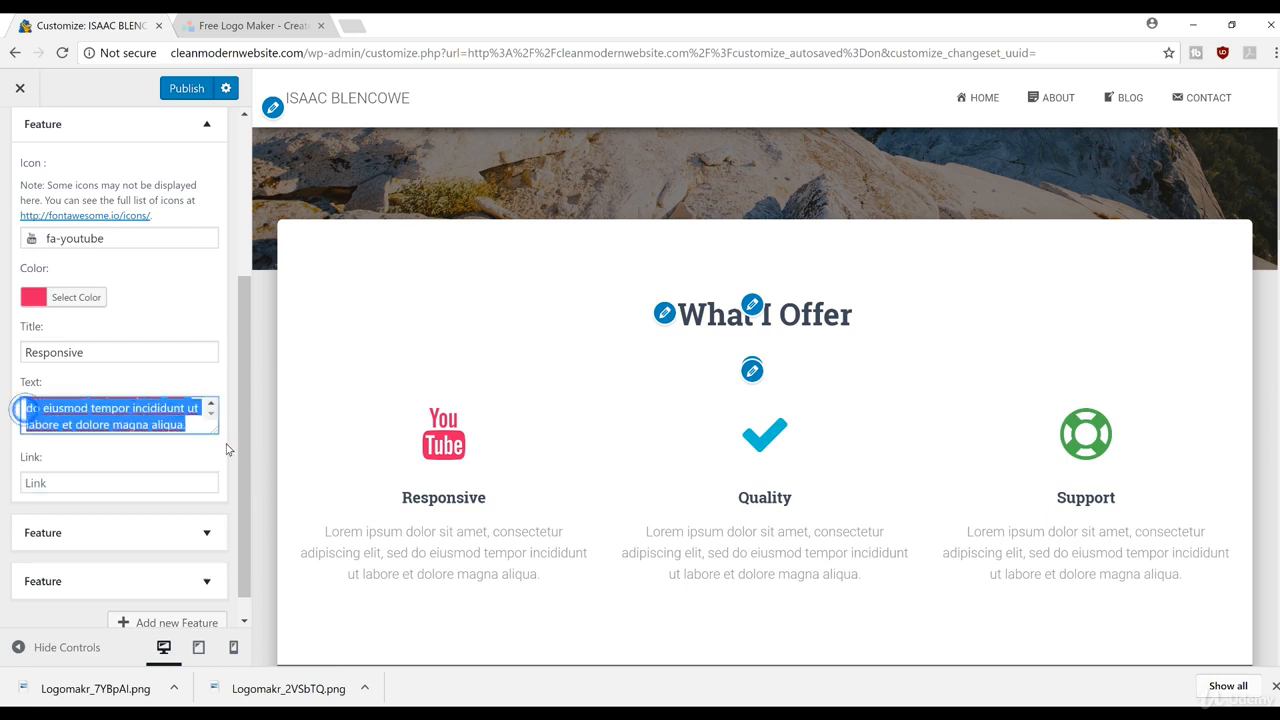
{"action": "key", "text": "BackSpace"}
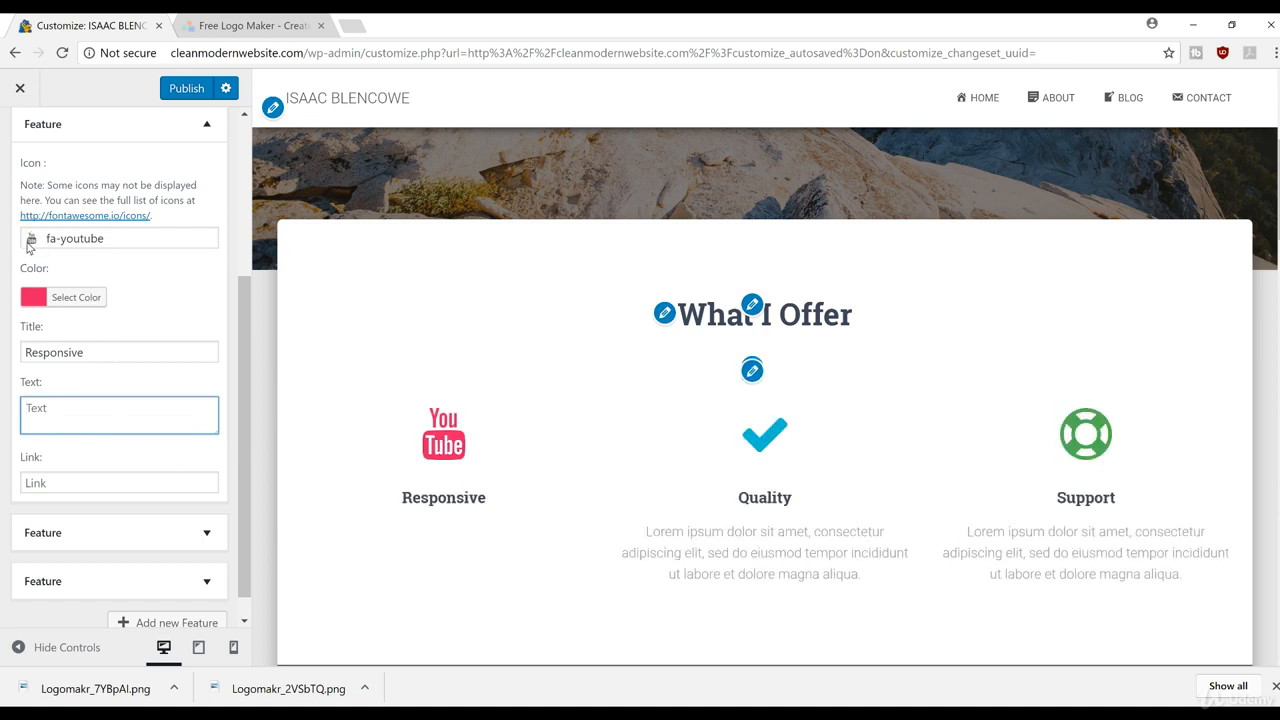
{"action": "left_click", "coordinate": [114, 240]}
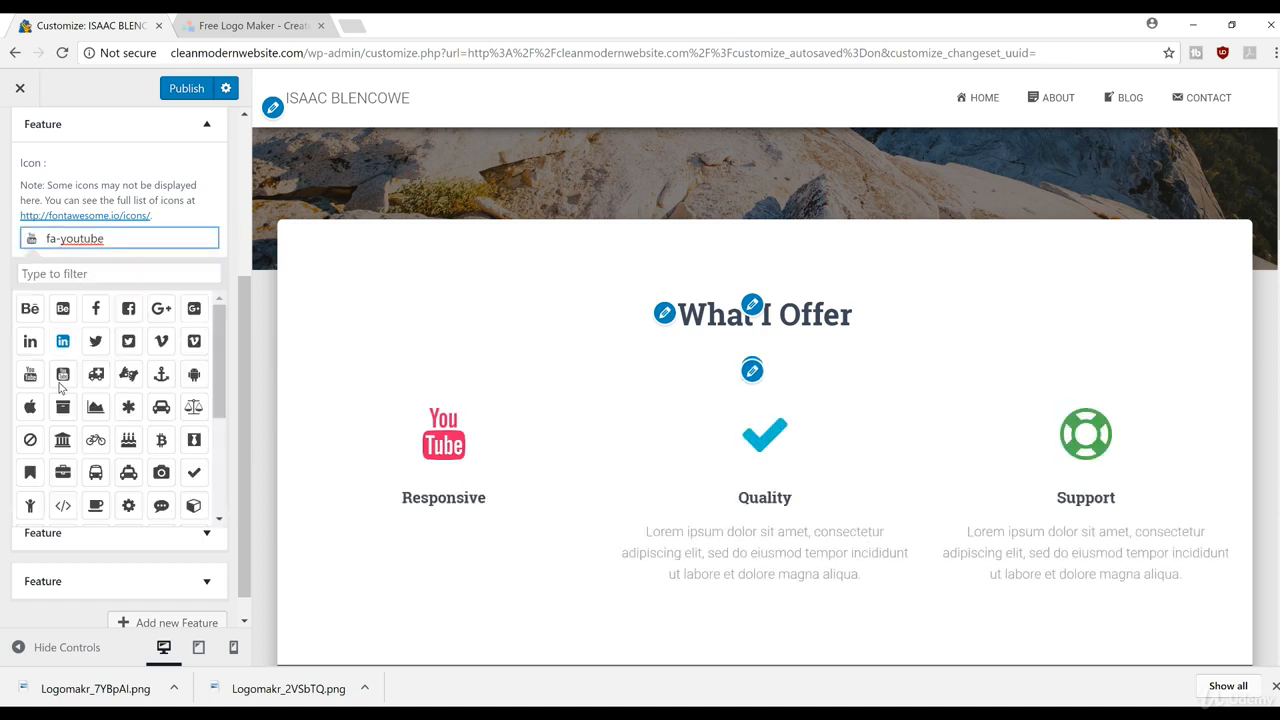
{"action": "left_click", "coordinate": [62, 407]}
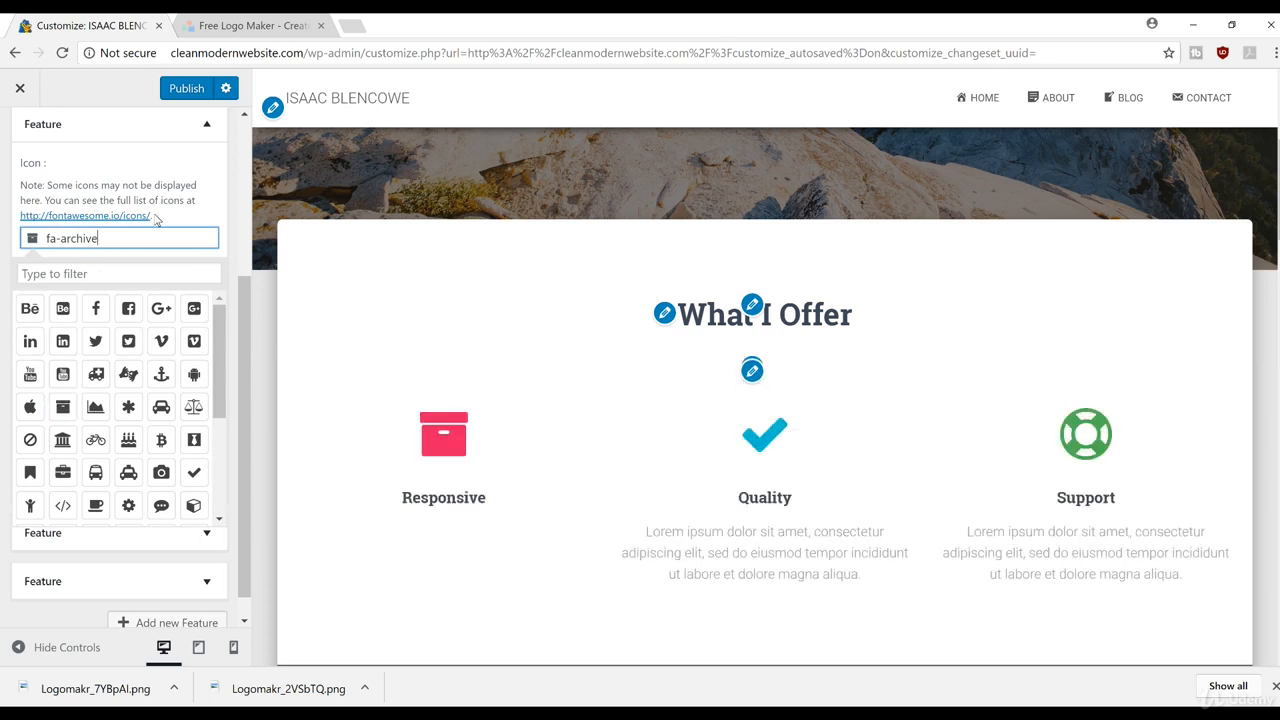
Set the "Quality" feature's icon to fa-diamond and close the icon picker
{"action": "left_click", "coordinate": [205, 124]}
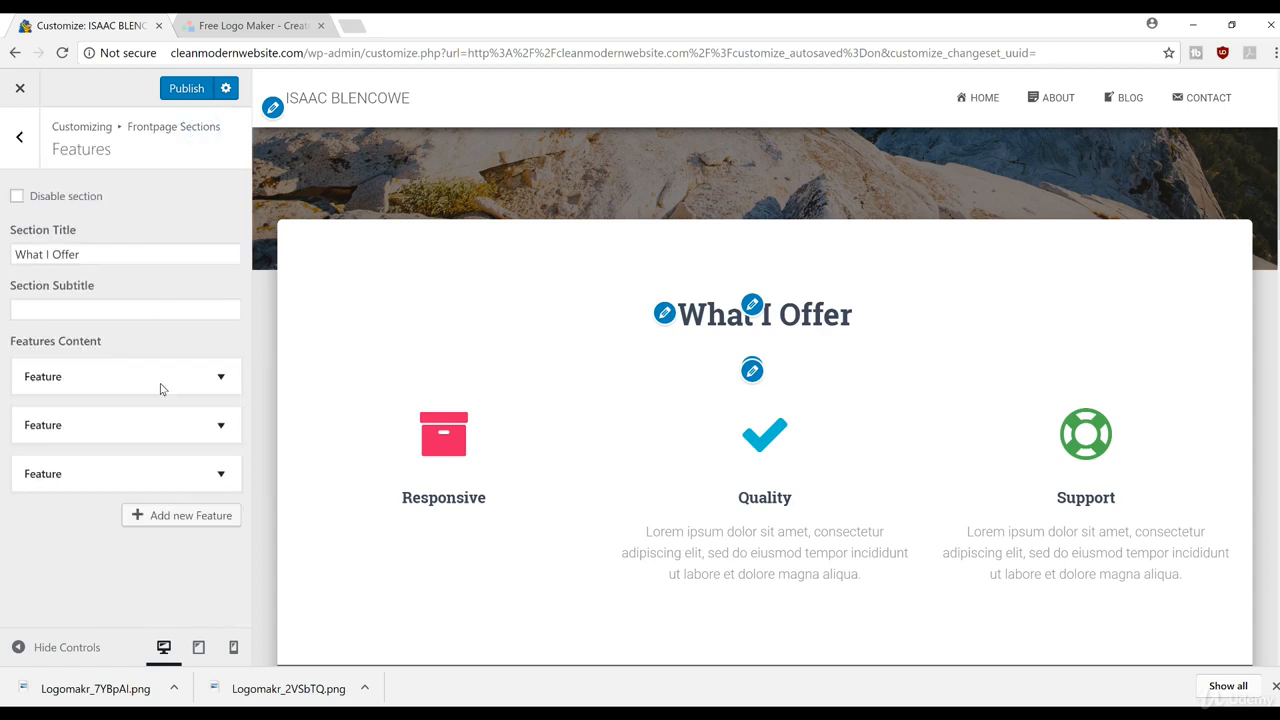
{"action": "left_click", "coordinate": [166, 425]}
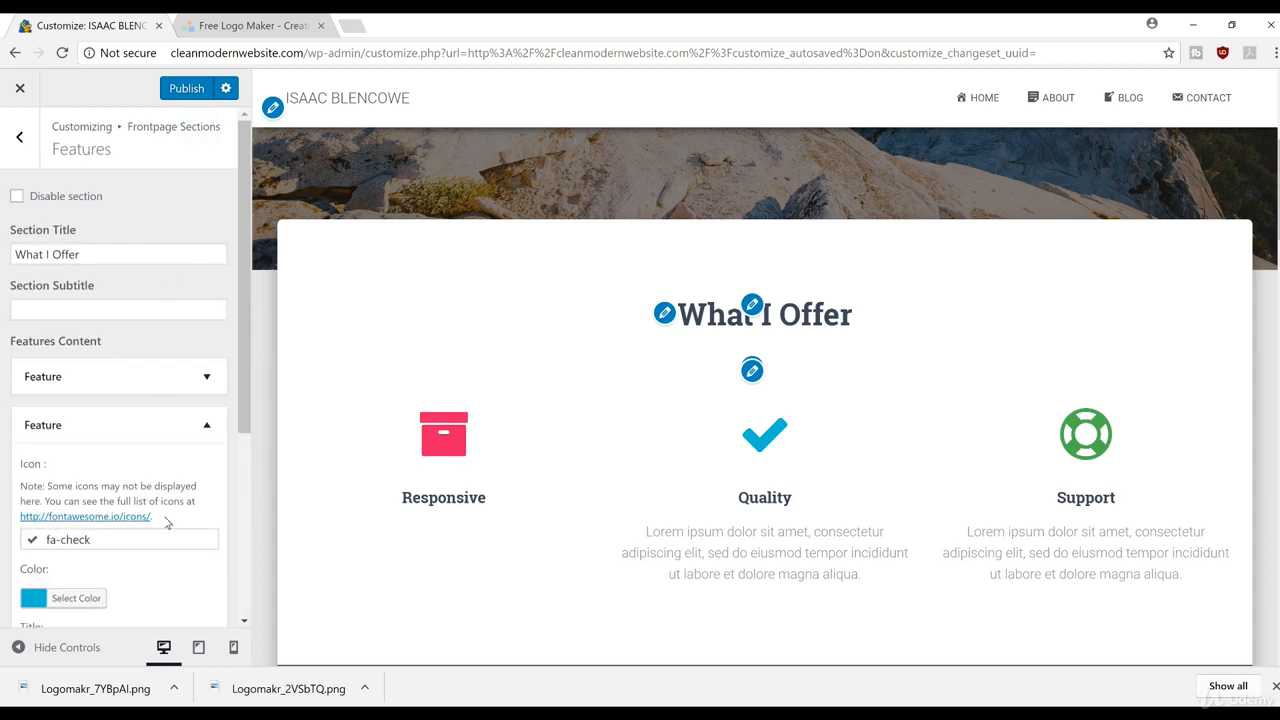
{"action": "scroll", "coordinate": [60, 480], "scroll_direction": "down", "scroll_amount": 1}
{"action": "left_click", "coordinate": [32, 457]}
{"action": "scroll", "coordinate": [120, 540], "scroll_direction": "down", "scroll_amount": 5}
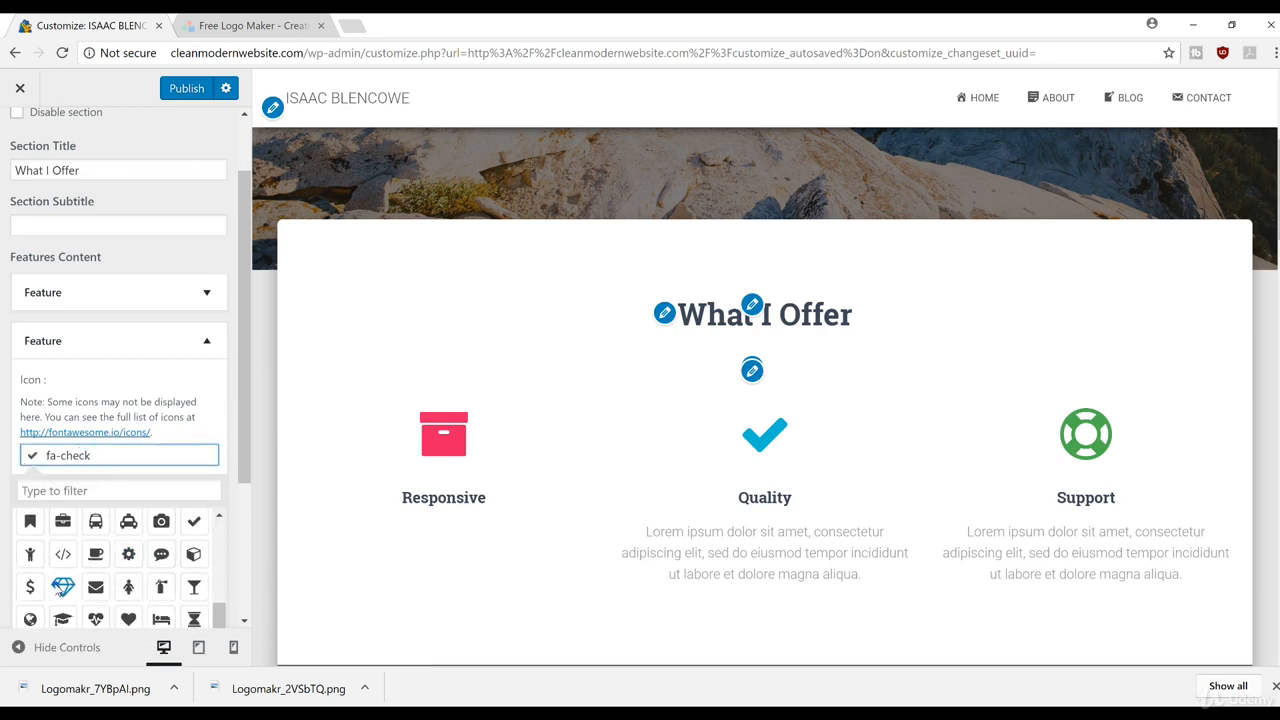
{"action": "left_click", "coordinate": [62, 587]}
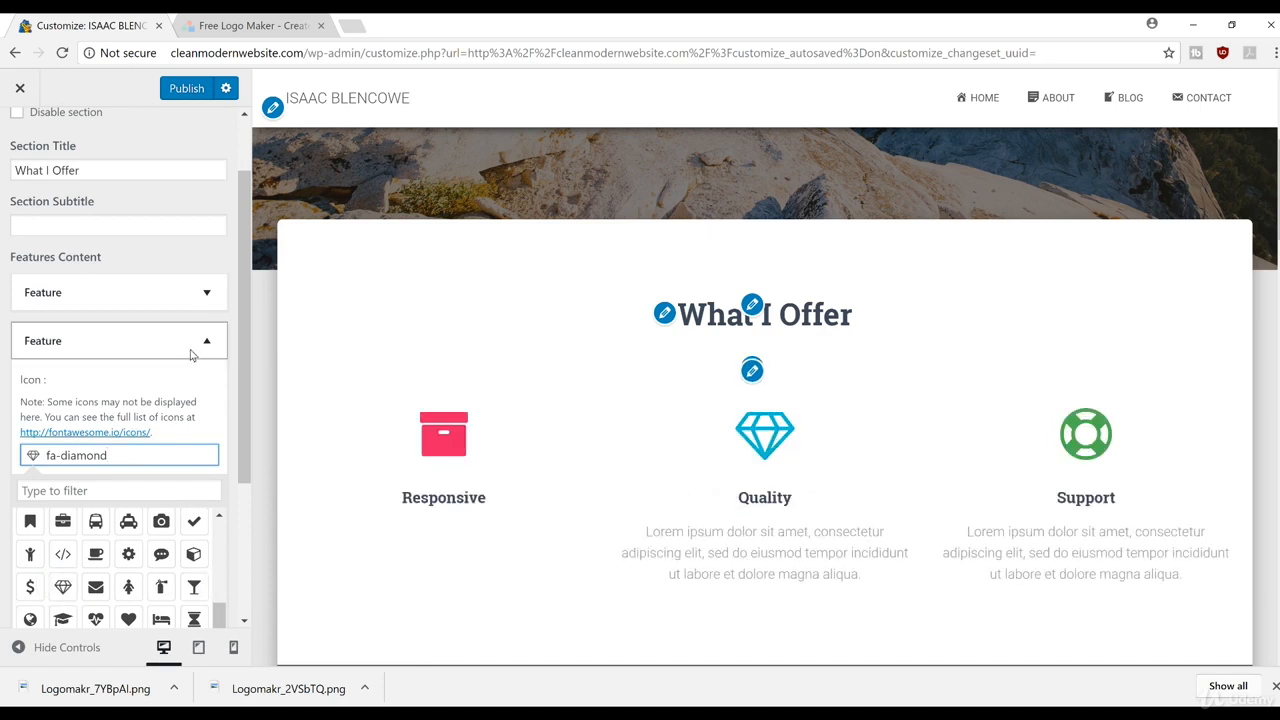
{"action": "left_click", "coordinate": [210, 348]}
{"action": "left_click", "coordinate": [208, 345]}
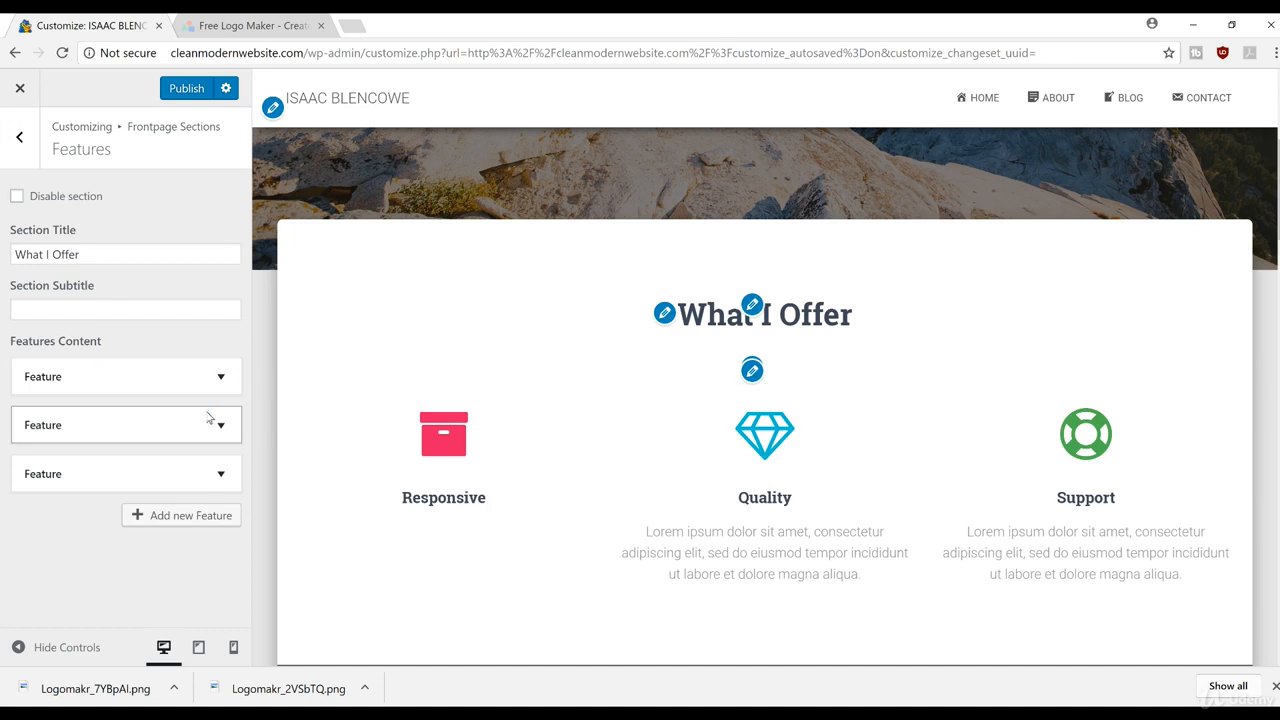
Delete the "Quality" feature's placeholder description text
{"action": "left_click", "coordinate": [208, 418]}
{"action": "scroll", "coordinate": [157, 457], "scroll_direction": "down", "scroll_amount": 3}
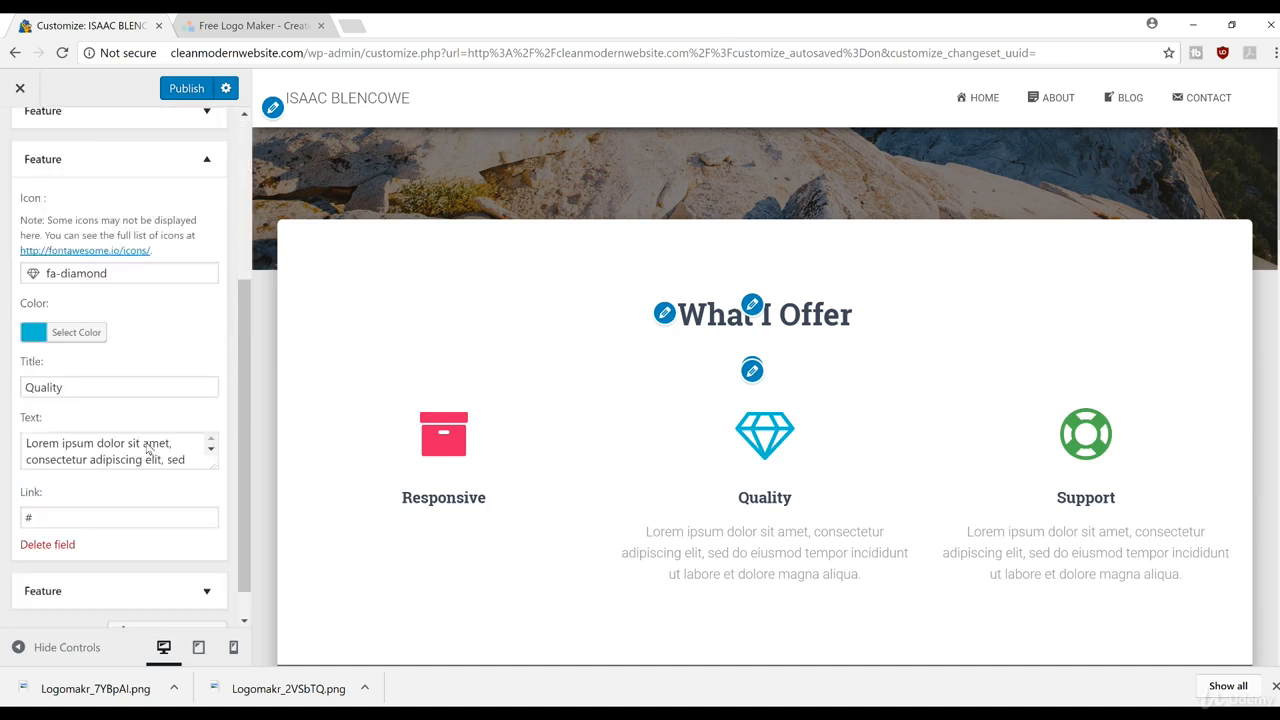
{"action": "left_click_drag", "start_coordinate": [30, 413], "coordinate": [208, 467]}
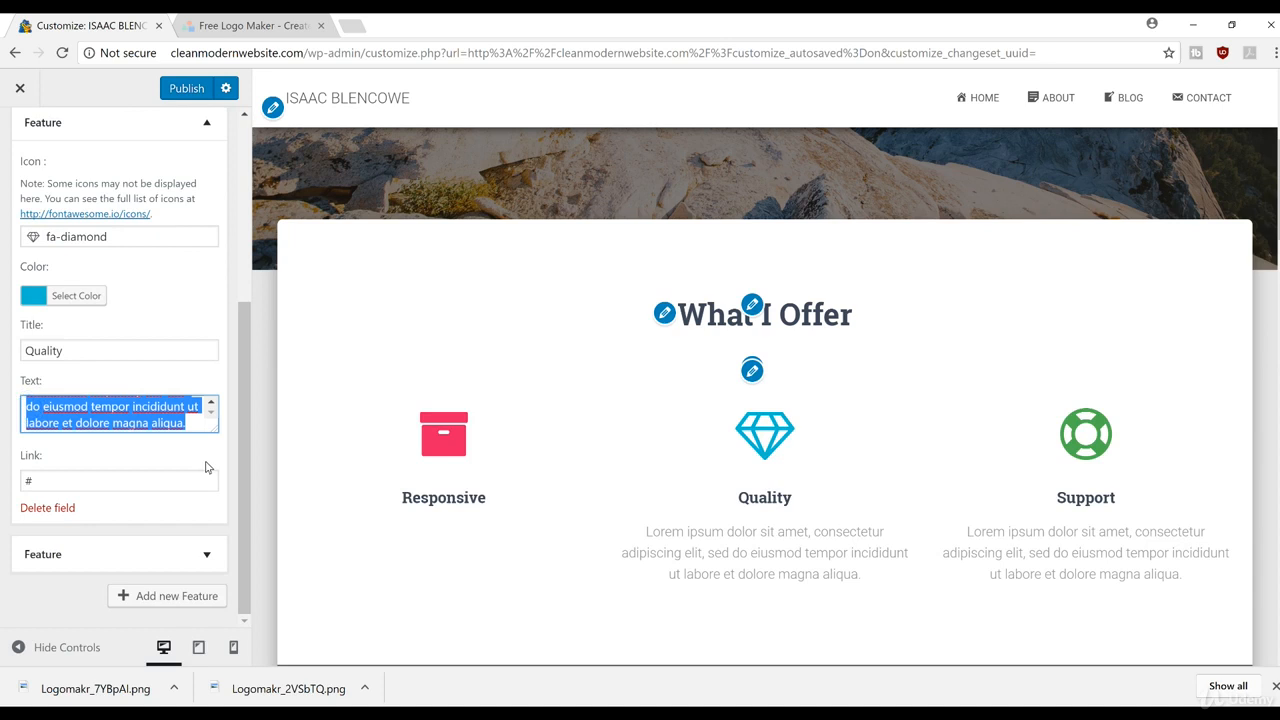
{"action": "key", "text": "BackSpace"}
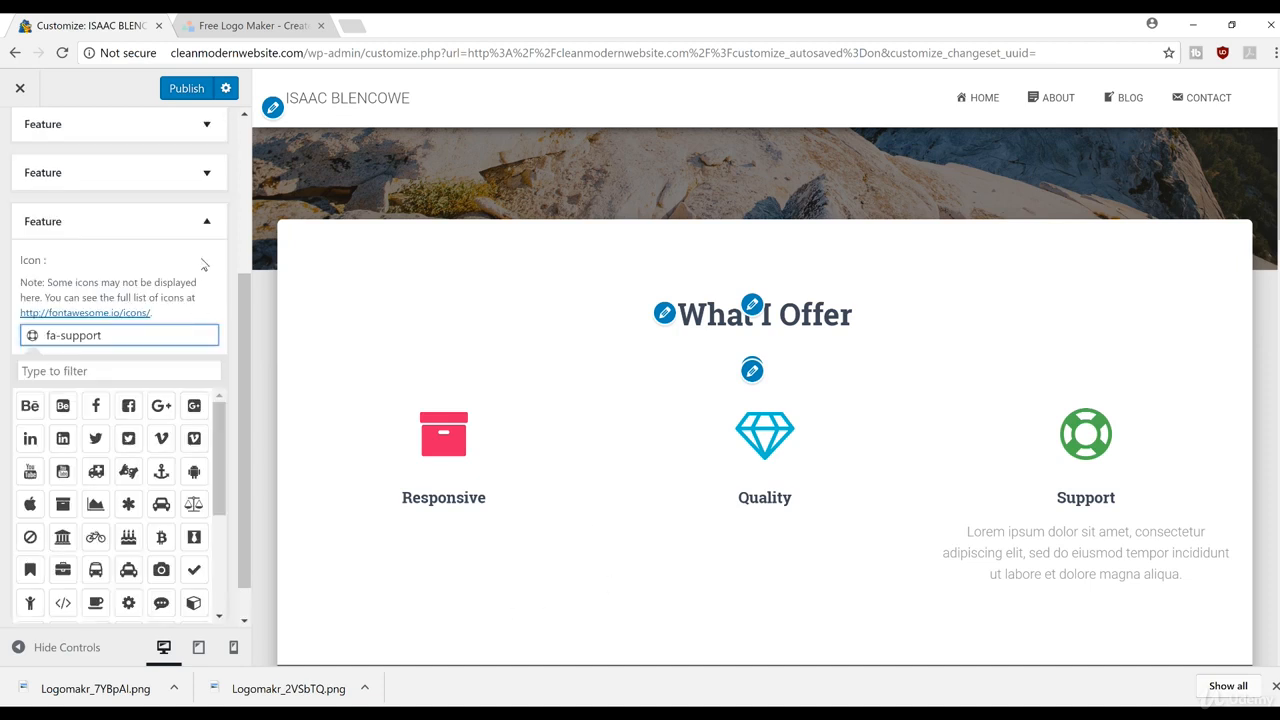
Change the third feature's title to "Affordable"
{"action": "left_click", "coordinate": [210, 220]}
{"action": "left_click", "coordinate": [207, 470]}
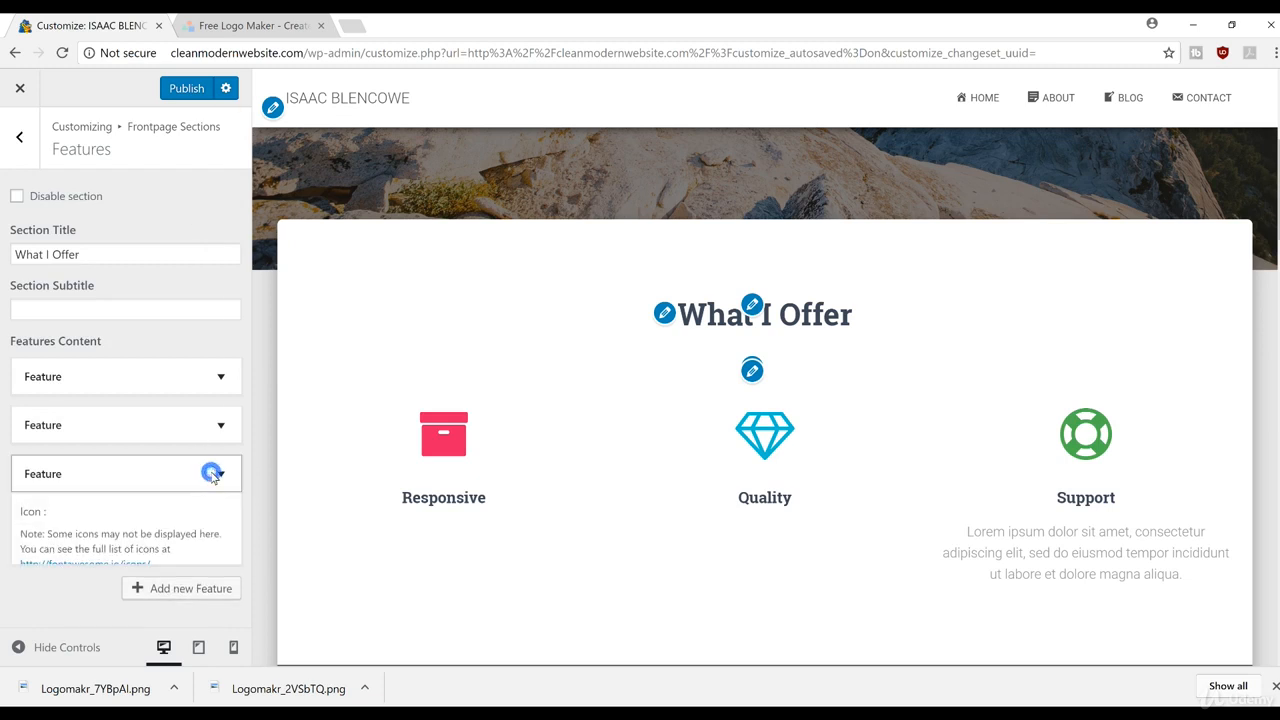
{"action": "scroll", "coordinate": [115, 560], "scroll_direction": "down", "scroll_amount": 3}
{"action": "left_click_drag", "start_coordinate": [95, 538], "coordinate": [2, 535]}
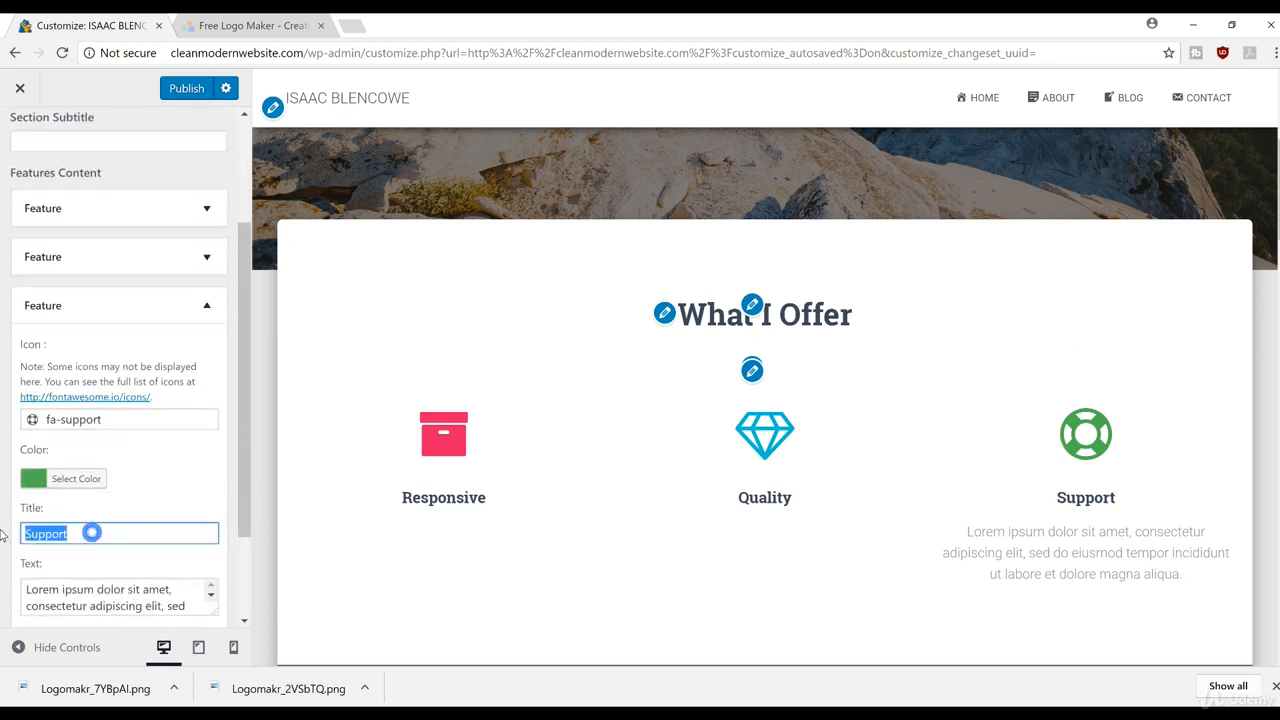
{"action": "type", "text": "Affordable"}
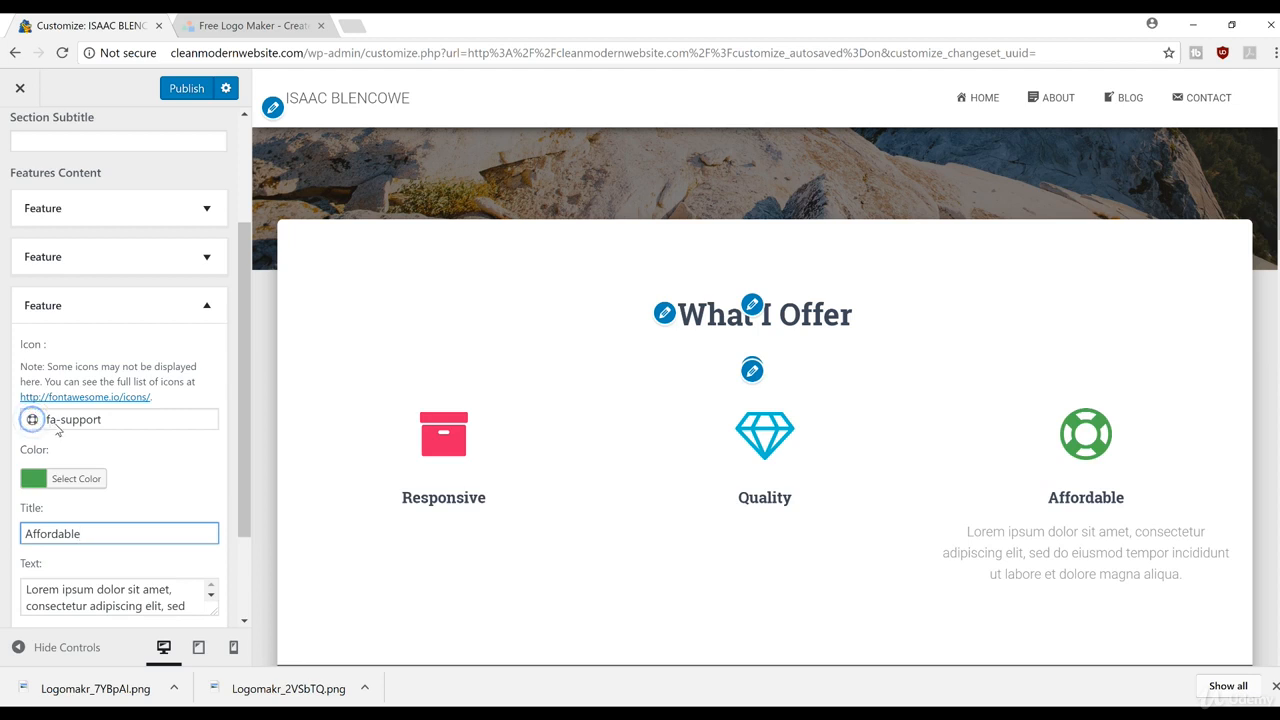
Set the "Affordable" feature's icon to fa-dollar and close the icon picker
{"action": "left_click", "coordinate": [87, 420]}
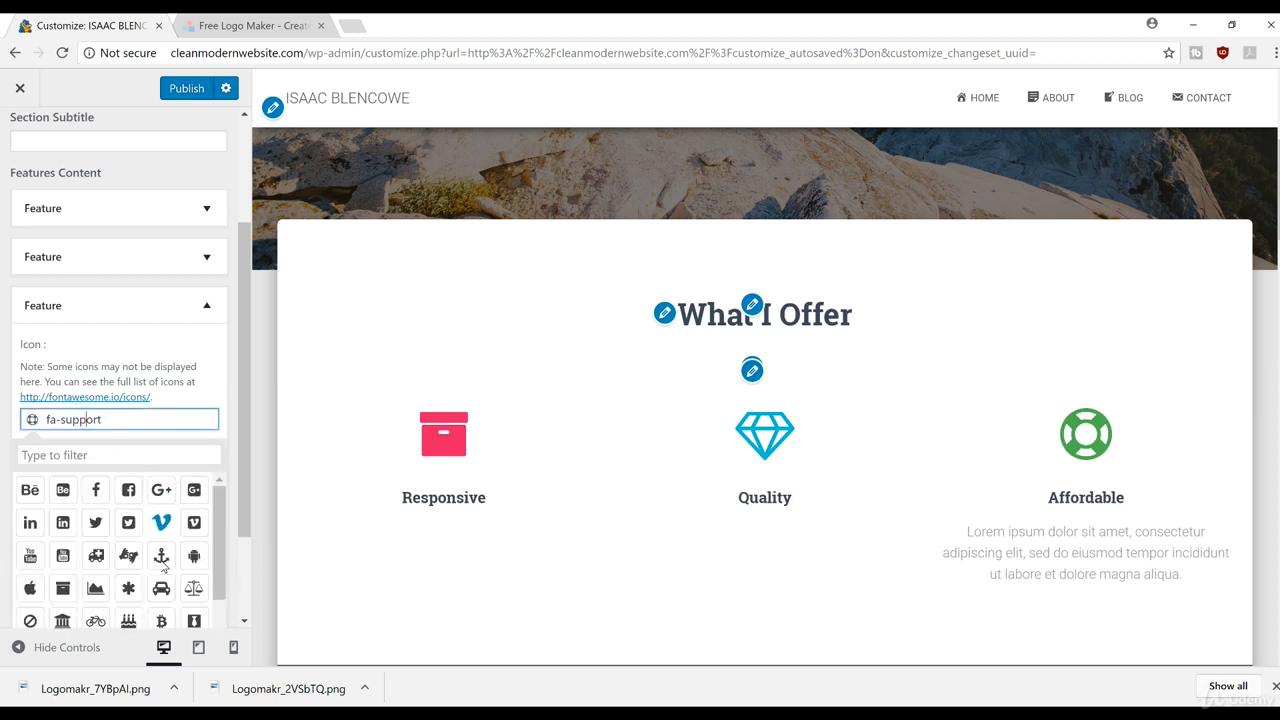
{"action": "scroll", "coordinate": [150, 540], "scroll_direction": "down", "scroll_amount": 1}
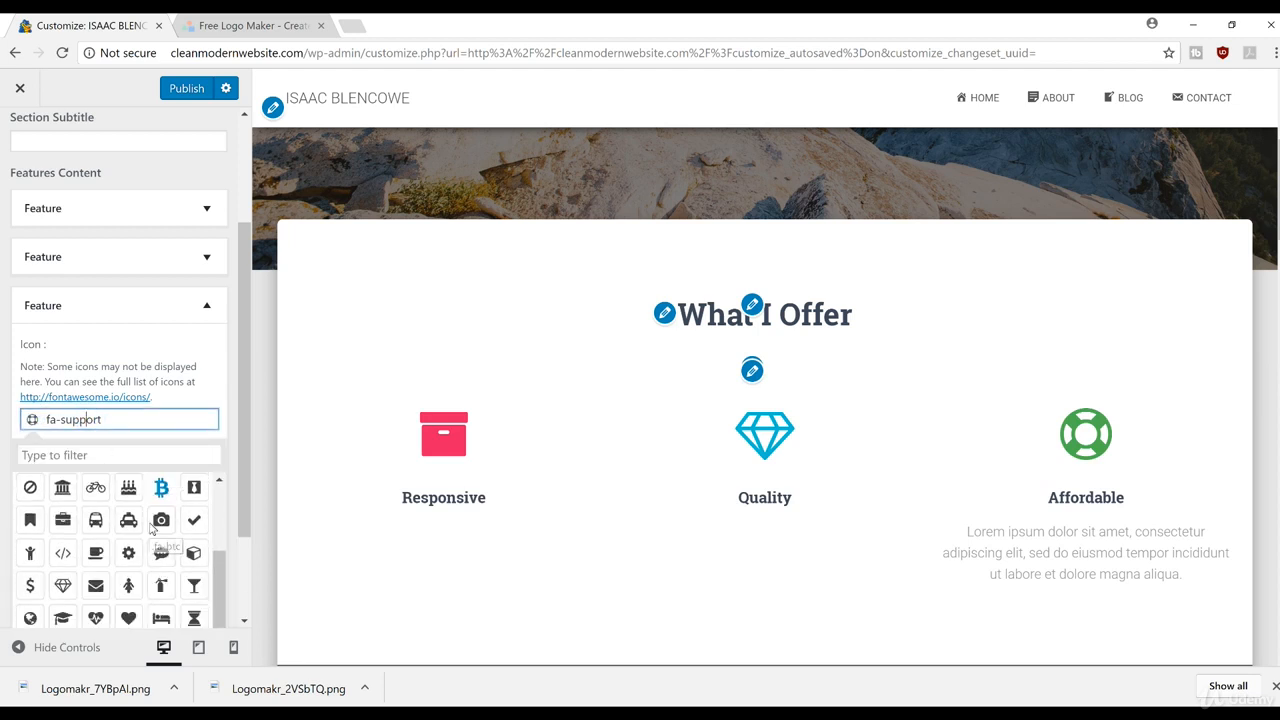
{"action": "scroll", "coordinate": [155, 520], "scroll_direction": "down", "scroll_amount": 1}
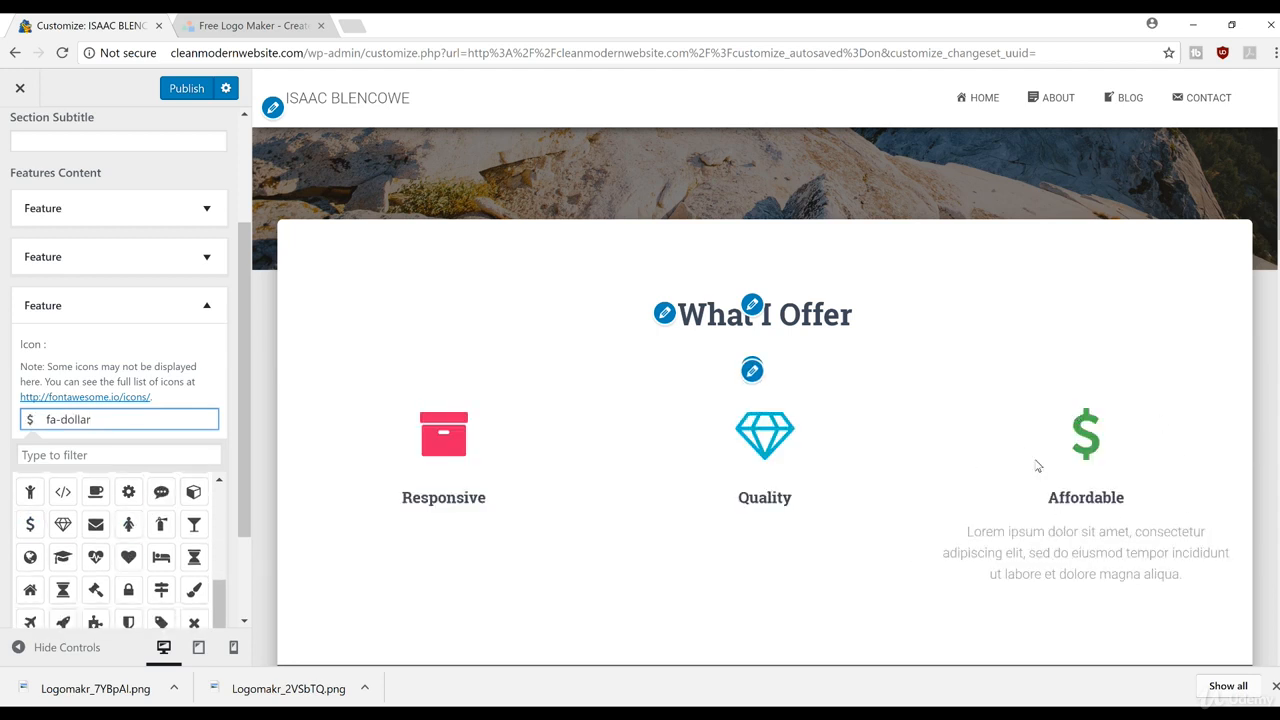
{"action": "left_click", "coordinate": [207, 305]}
Delete the "Affordable" feature's placeholder description text
{"action": "left_click", "coordinate": [223, 487]}
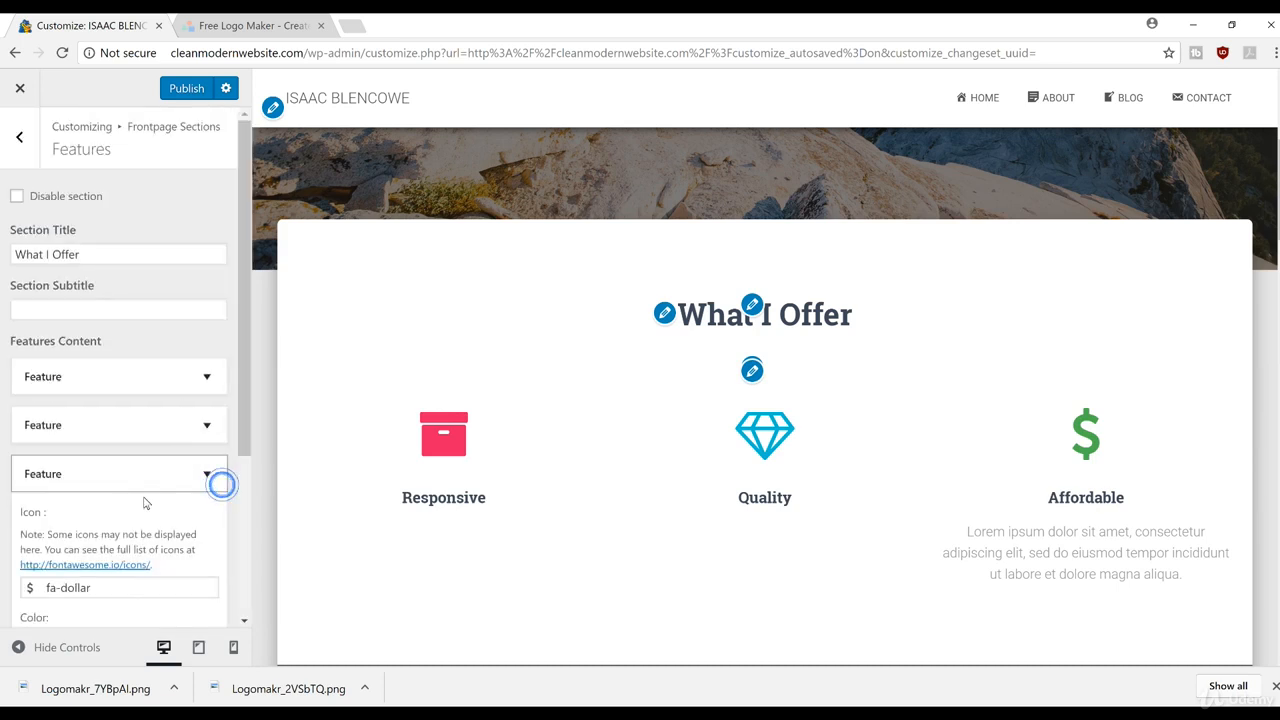
{"action": "scroll", "coordinate": [133, 575], "scroll_direction": "down", "scroll_amount": 2}
{"action": "left_click_drag", "start_coordinate": [28, 590], "coordinate": [232, 643]}
{"action": "key", "text": "BackSpace"}
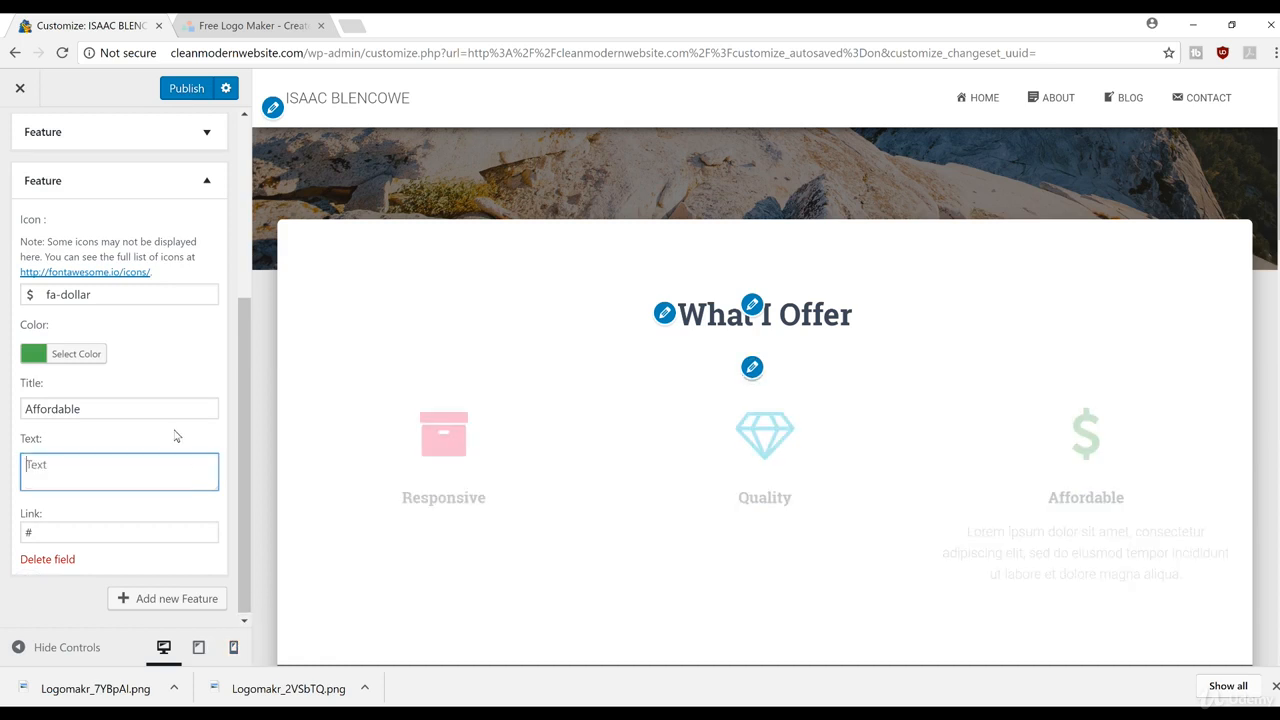
Try adding a fourth feature with the fa-bicycle icon and delete it again
{"action": "left_click", "coordinate": [173, 598]}
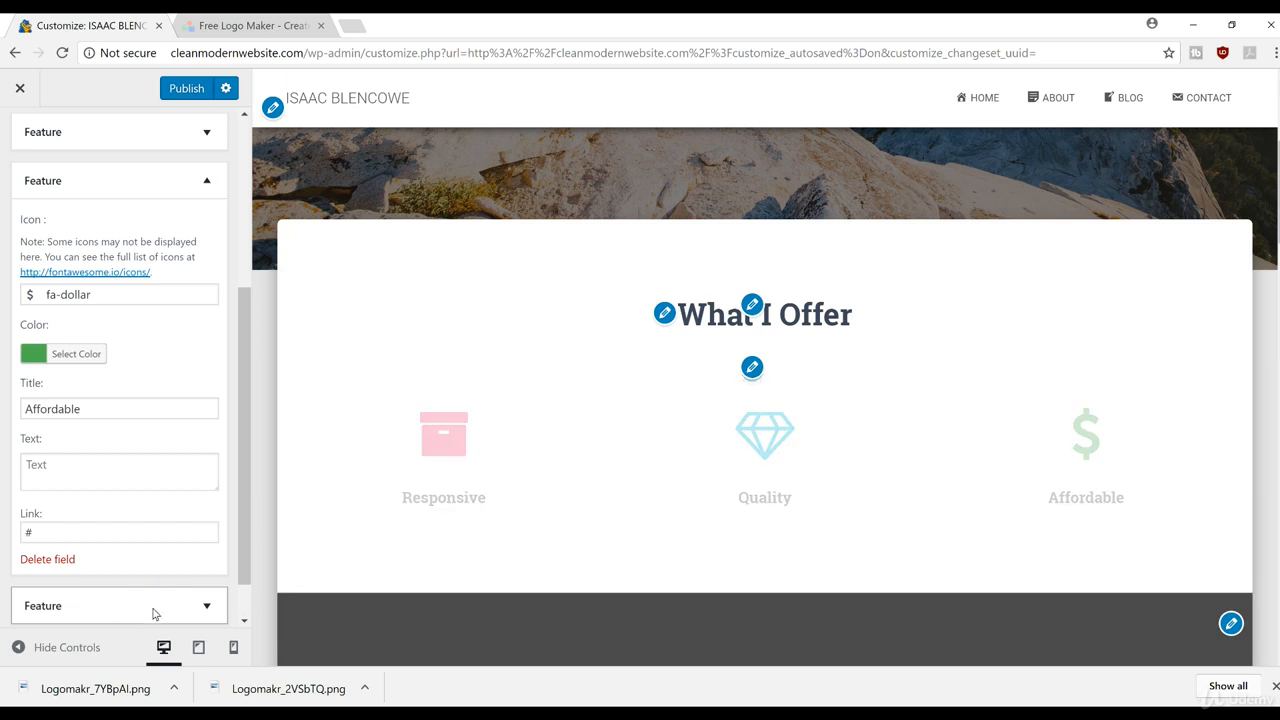
{"action": "scroll", "coordinate": [194, 593], "scroll_direction": "down", "scroll_amount": 1}
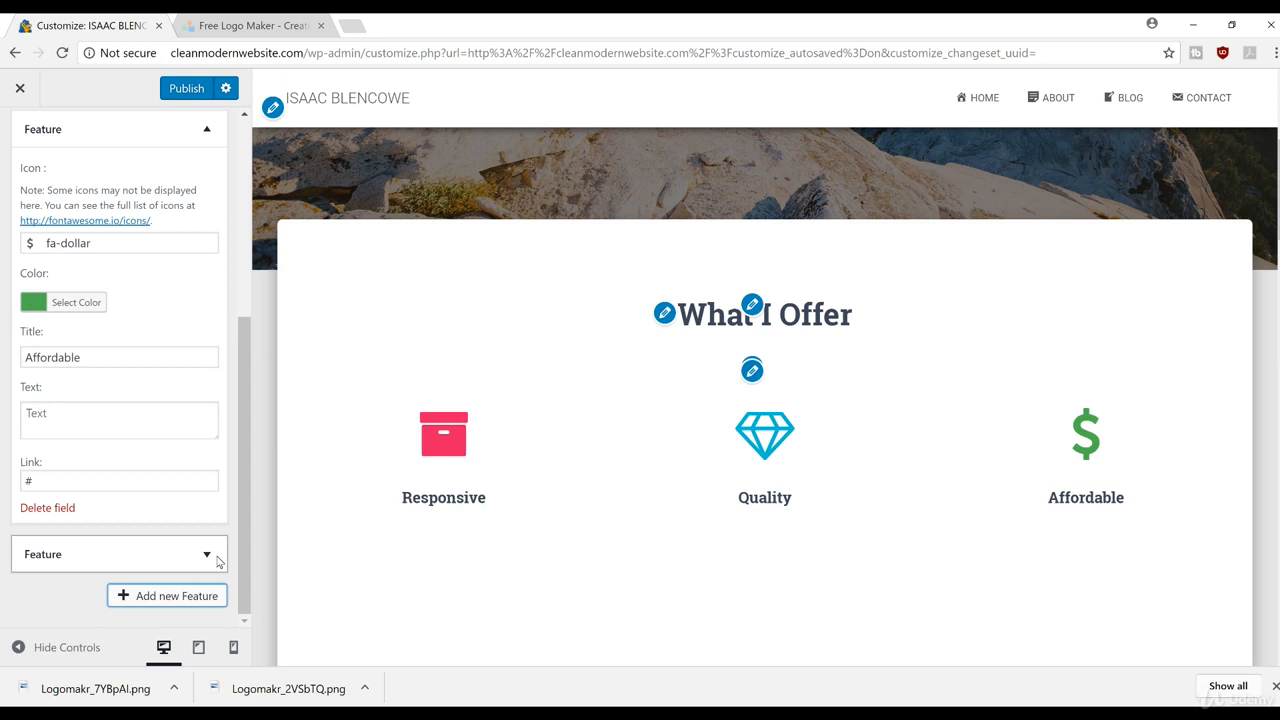
{"action": "left_click", "coordinate": [207, 553]}
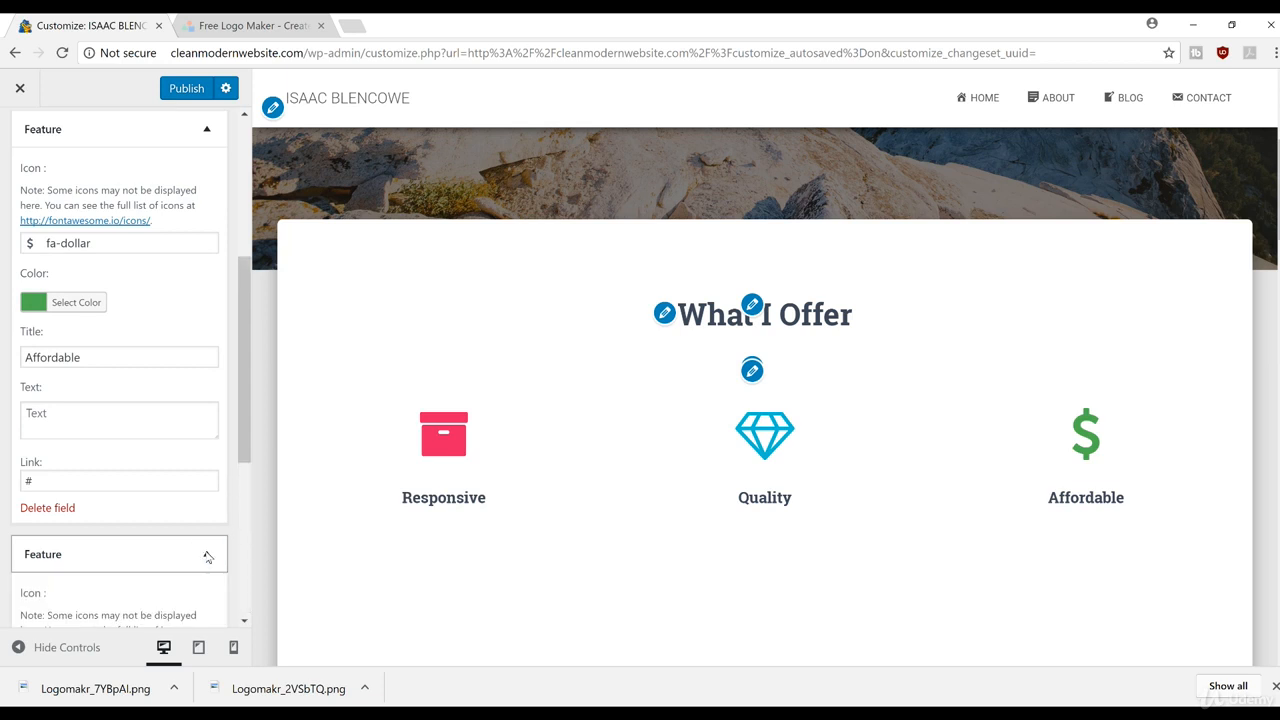
{"action": "scroll", "coordinate": [113, 531], "scroll_direction": "down", "scroll_amount": 2}
{"action": "left_click", "coordinate": [104, 498]}
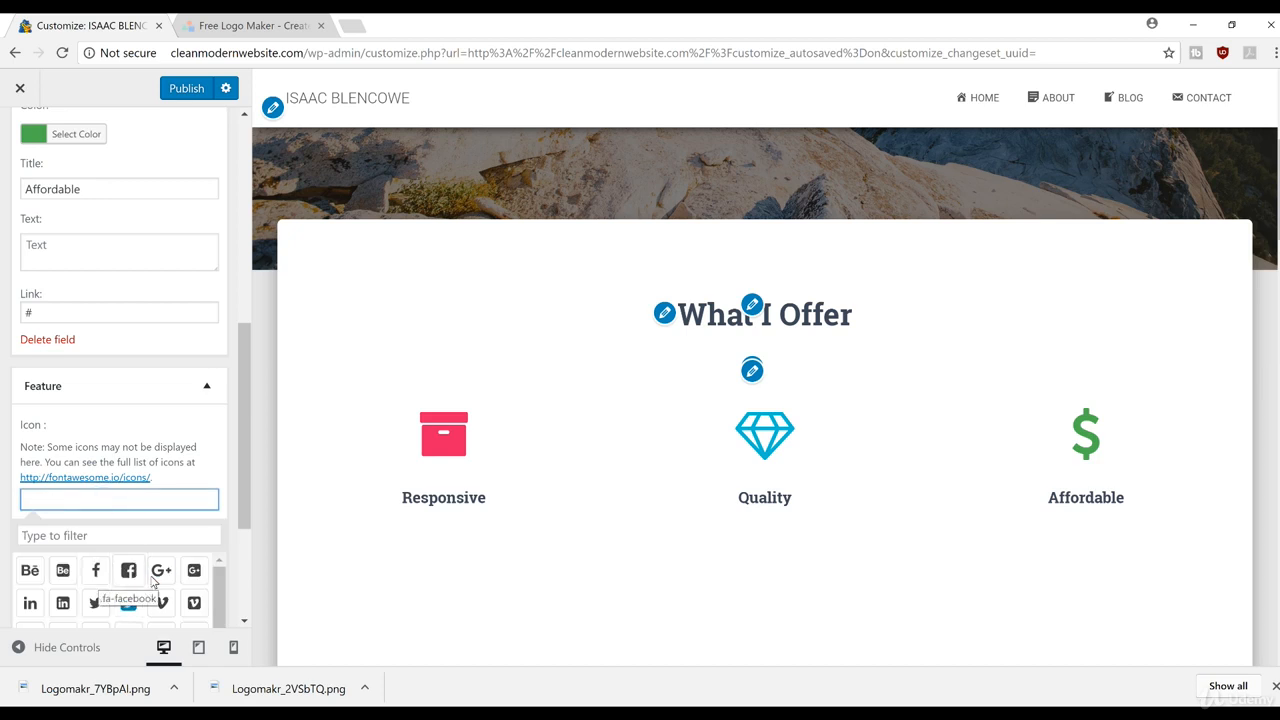
{"action": "scroll", "coordinate": [120, 585], "scroll_direction": "down", "scroll_amount": 5}
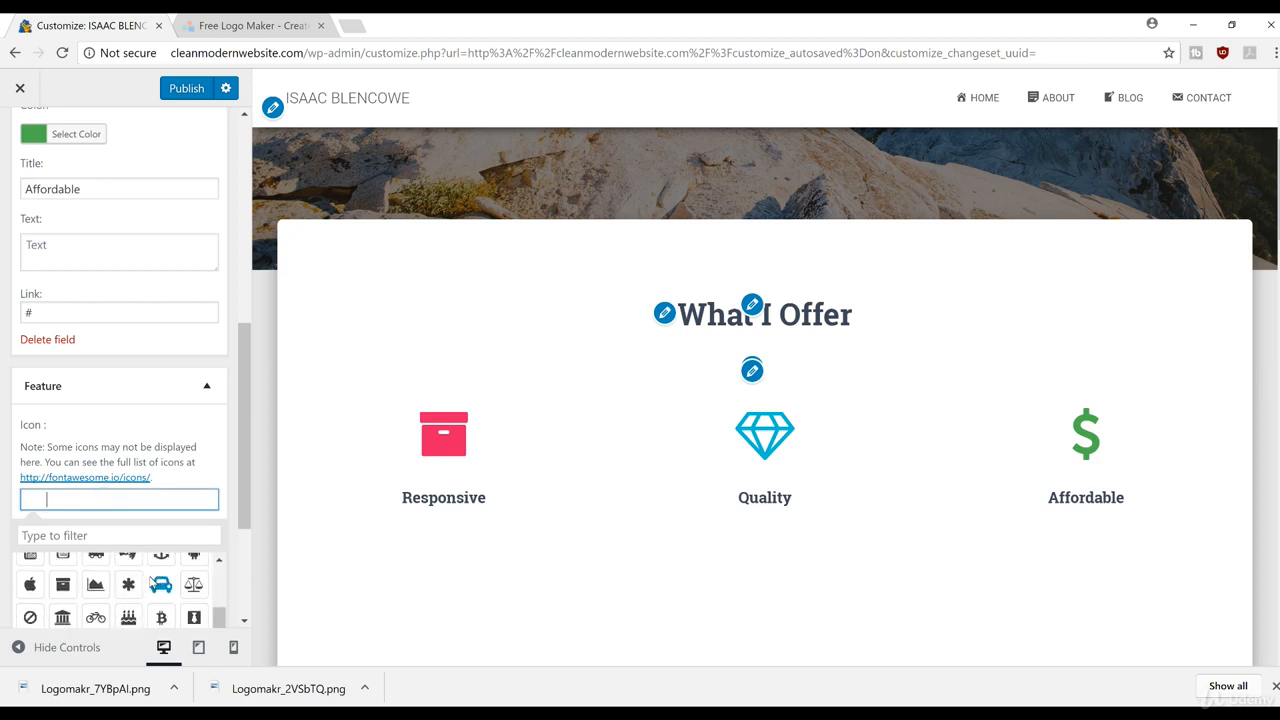
{"action": "left_click", "coordinate": [95, 616]}
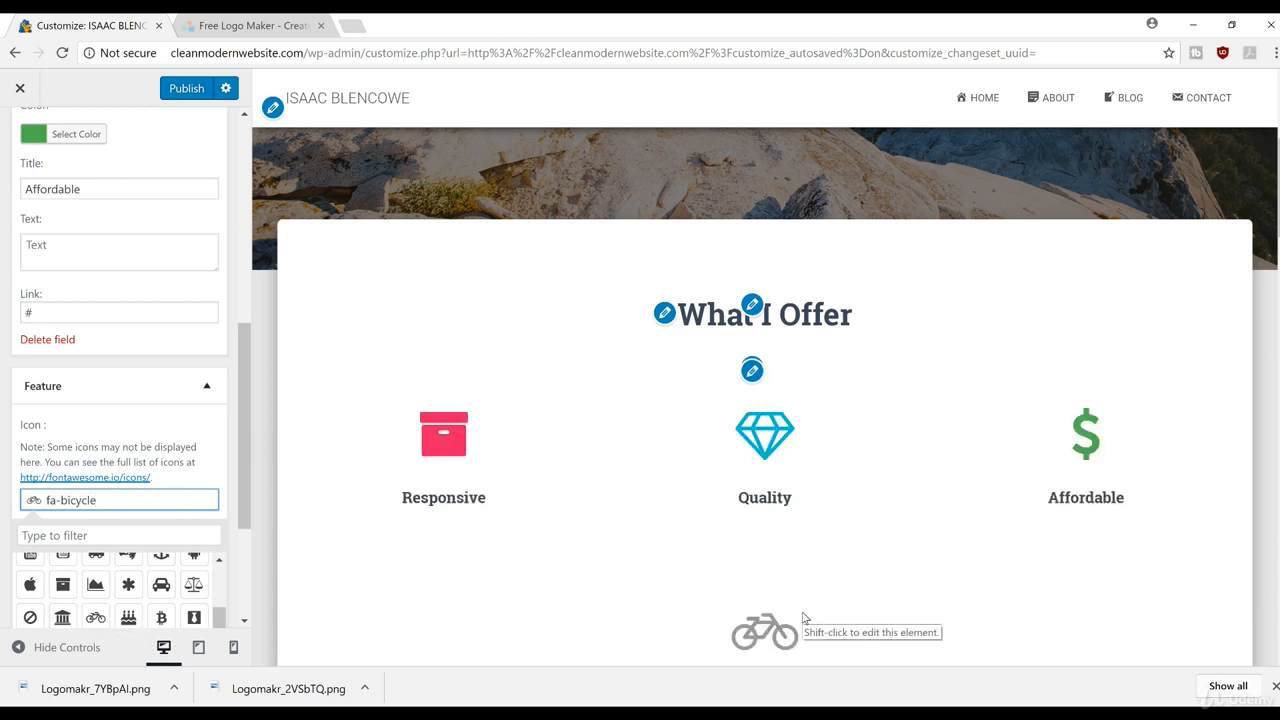
{"action": "scroll", "coordinate": [766, 629], "scroll_direction": "down", "scroll_amount": 1}
{"action": "left_click", "coordinate": [199, 393]}
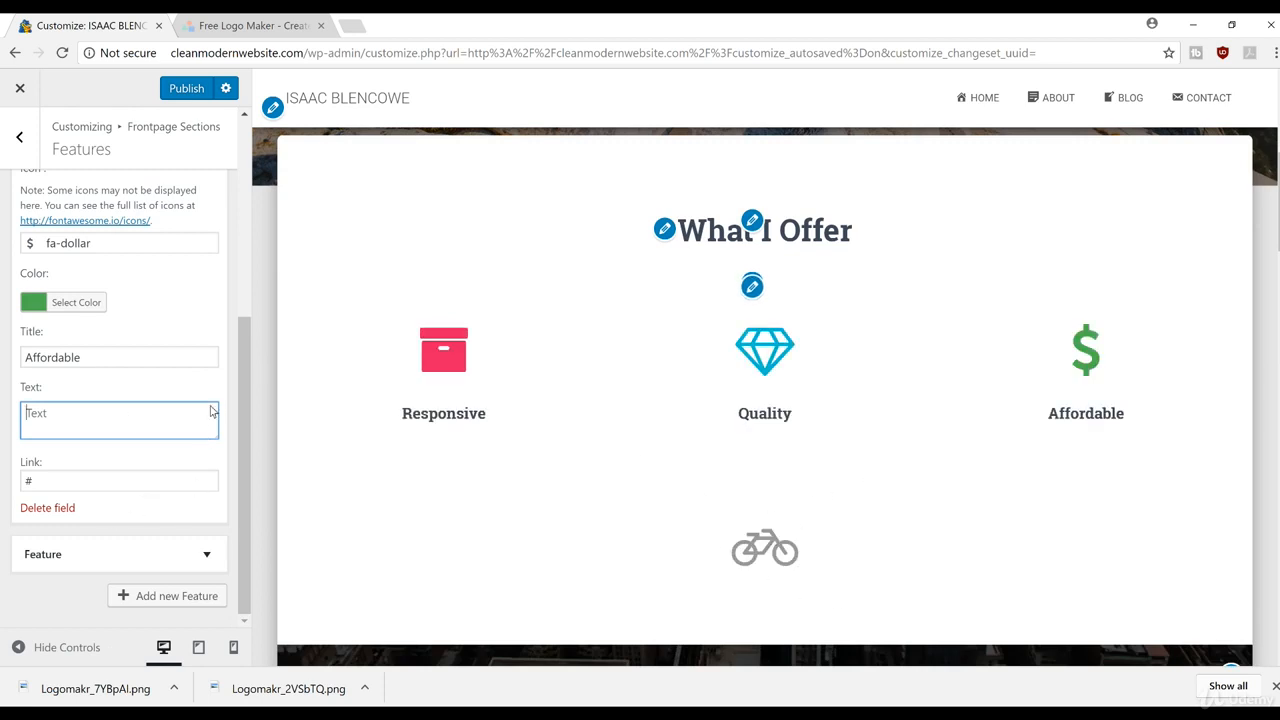
{"action": "left_click", "coordinate": [60, 509]}
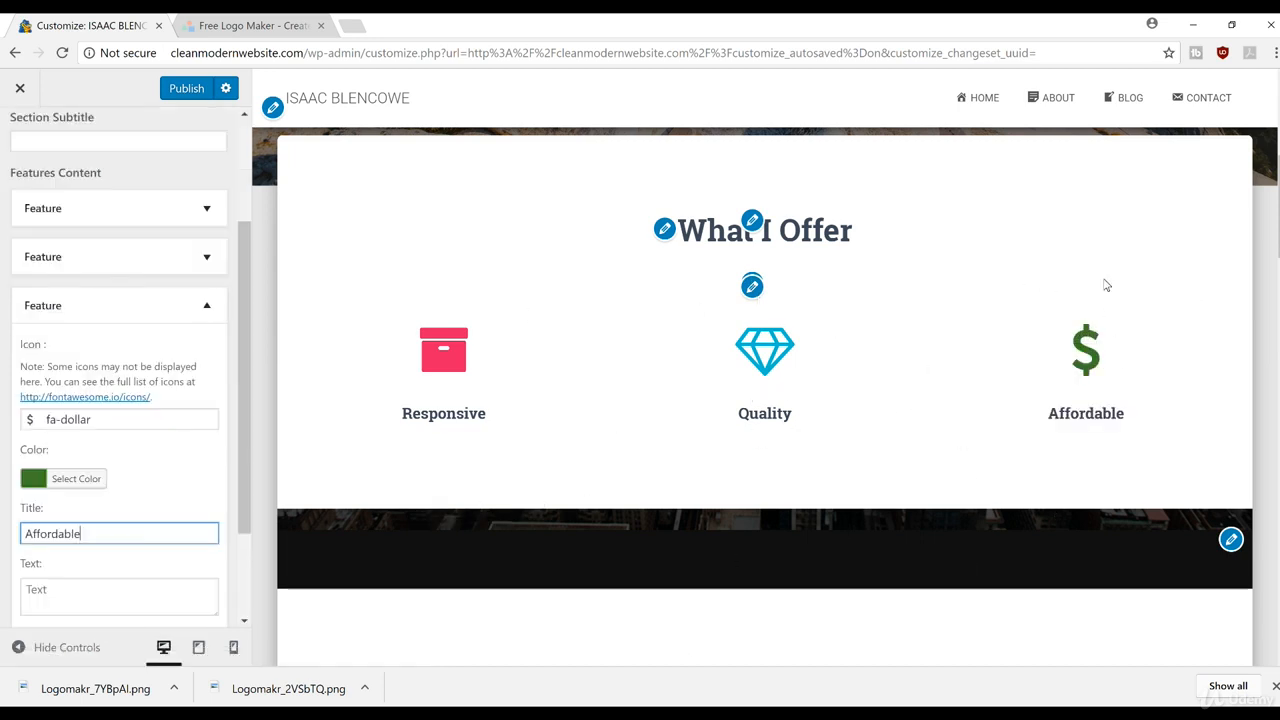
Publish the customizations and exit to the live homepage to review the "What I Offer" section
{"action": "left_click", "coordinate": [182, 90]}
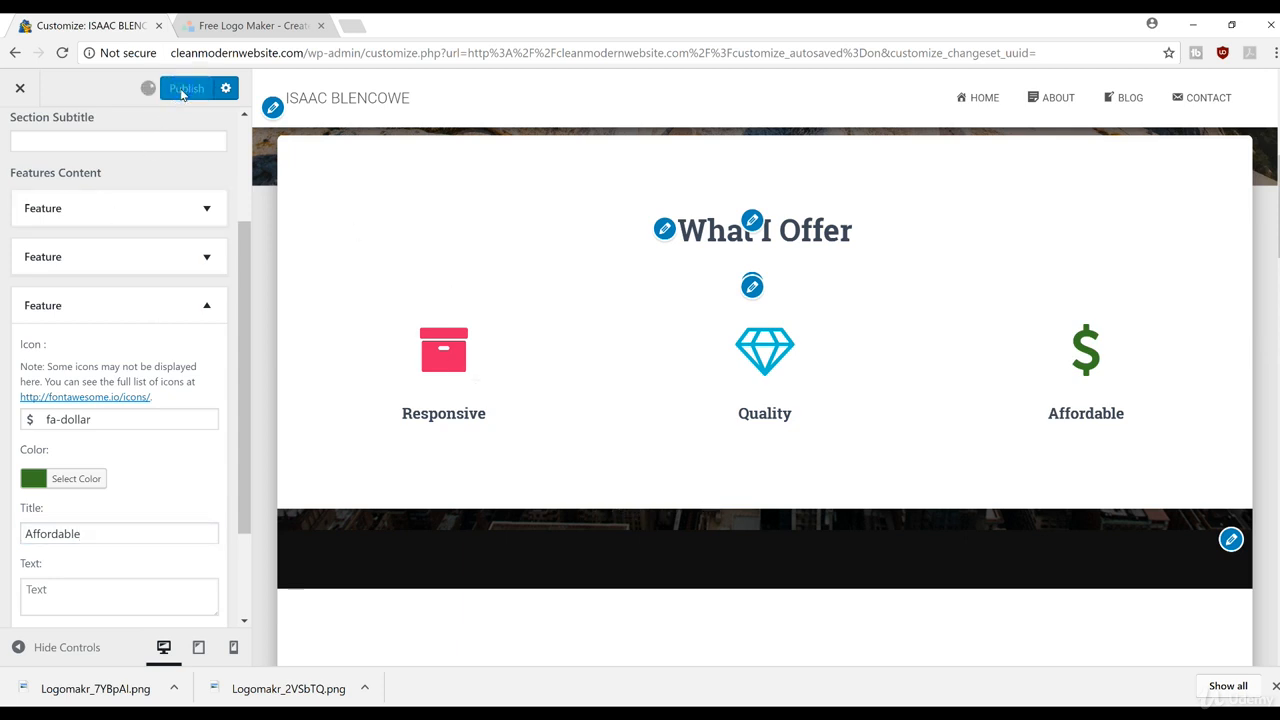
{"action": "left_click", "coordinate": [19, 88]}
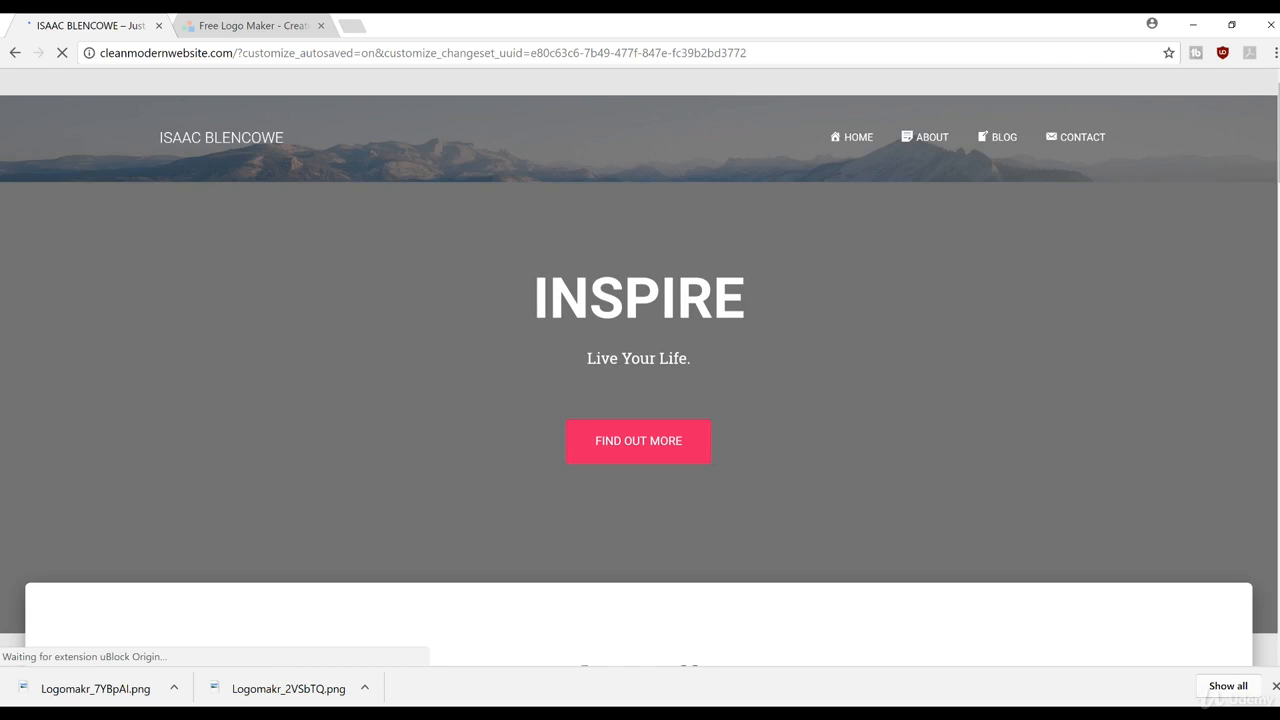
{"action": "scroll", "coordinate": [640, 380], "scroll_direction": "down", "scroll_amount": 5}
{"action": "scroll", "coordinate": [640, 380], "scroll_direction": "up", "scroll_amount": 2}
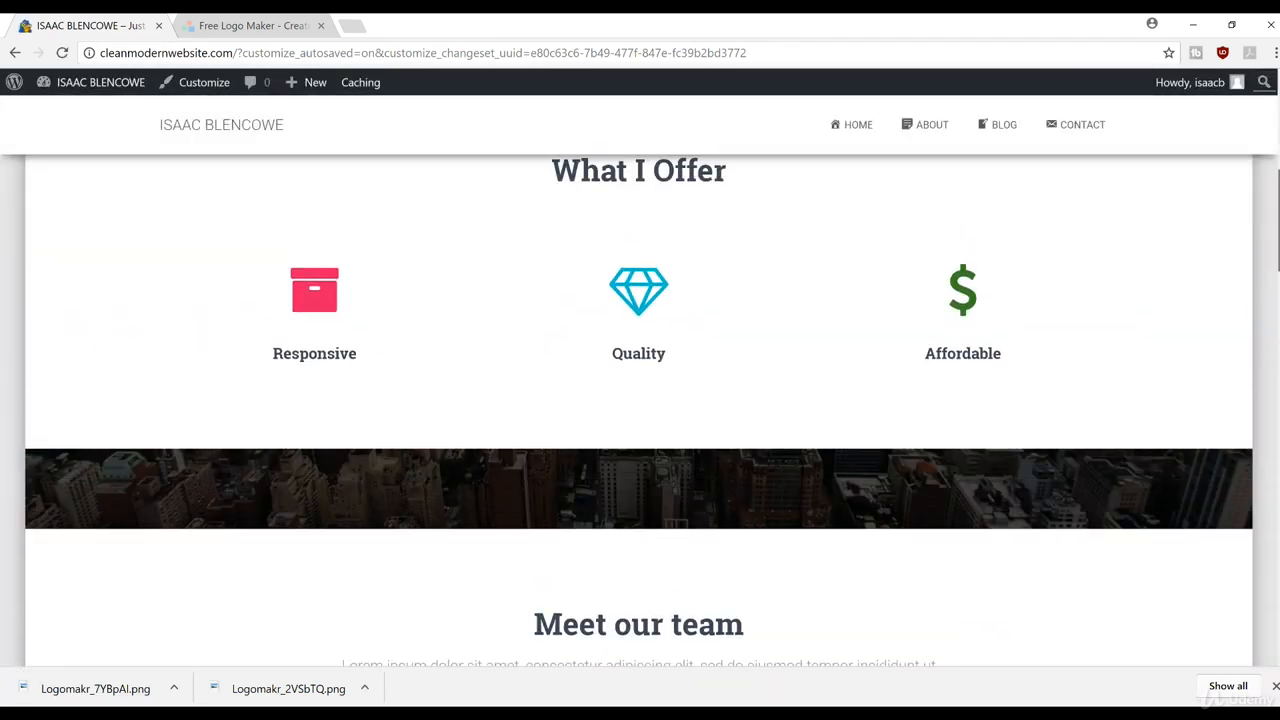
{"action": "scroll", "coordinate": [640, 400], "scroll_direction": "up", "scroll_amount": 2}
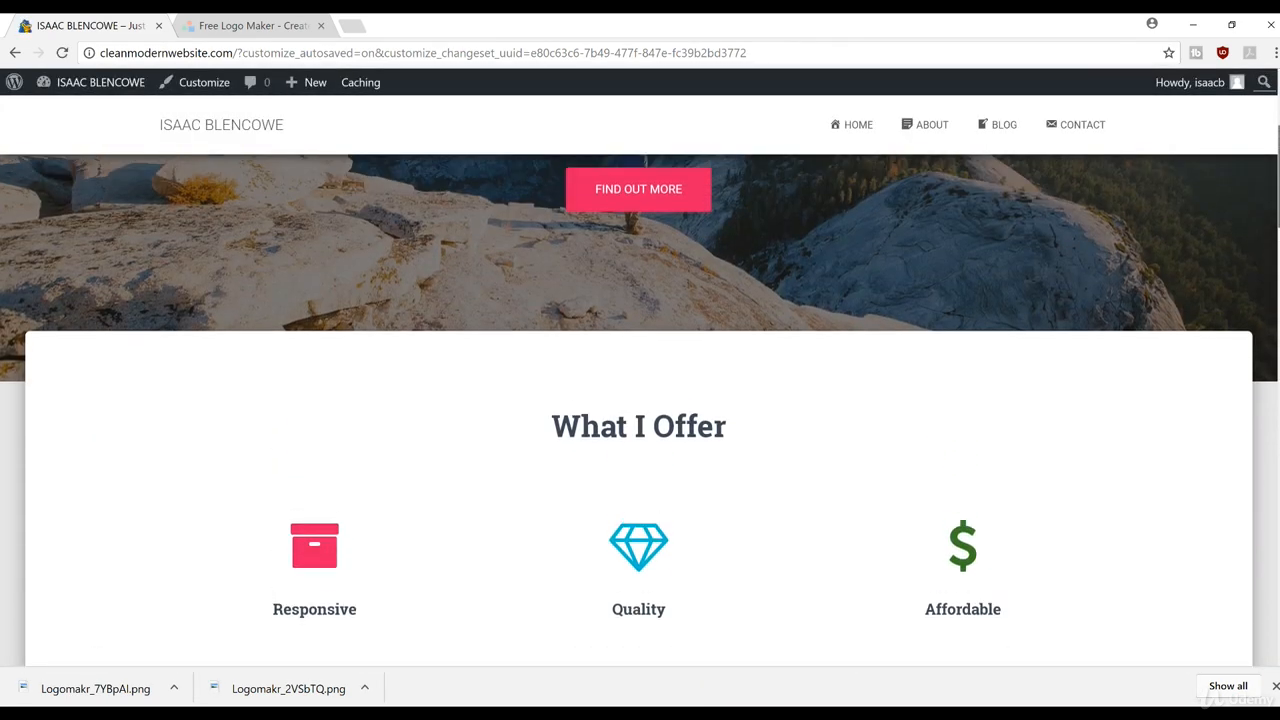
{"action": "scroll", "coordinate": [640, 400], "scroll_direction": "up", "scroll_amount": 2}
{"action": "scroll", "coordinate": [640, 400], "scroll_direction": "down", "scroll_amount": 3}
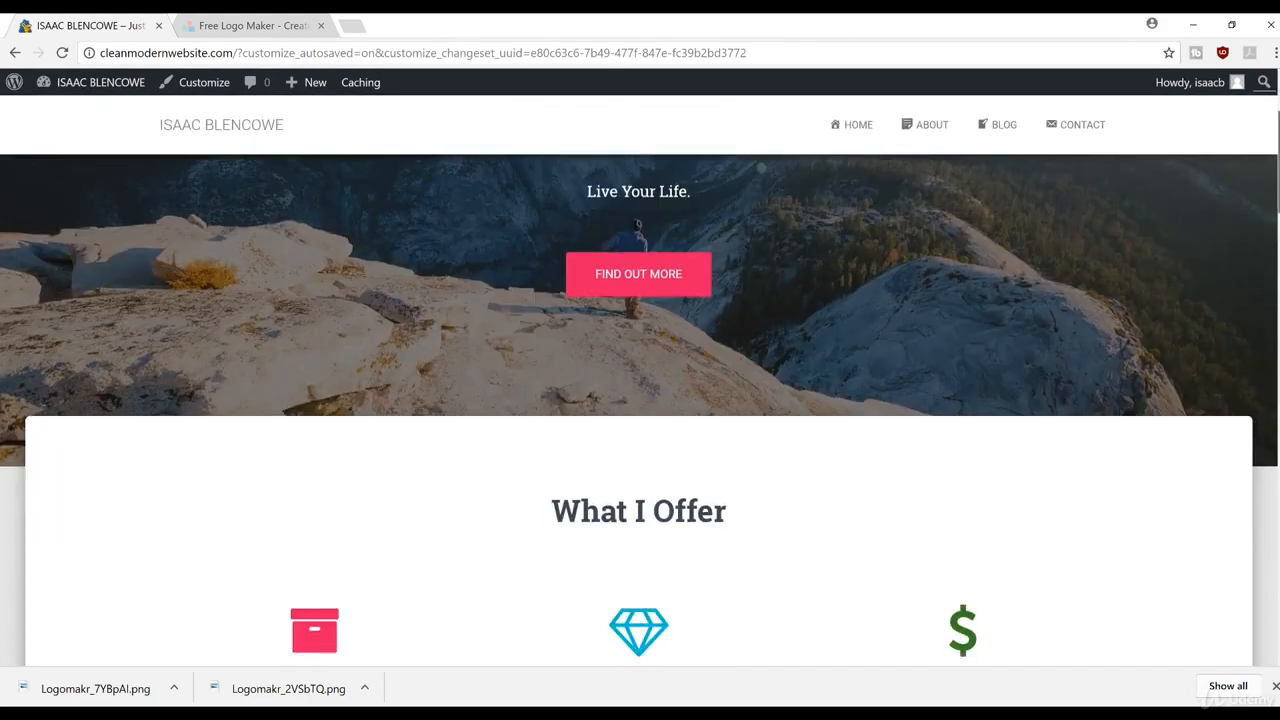